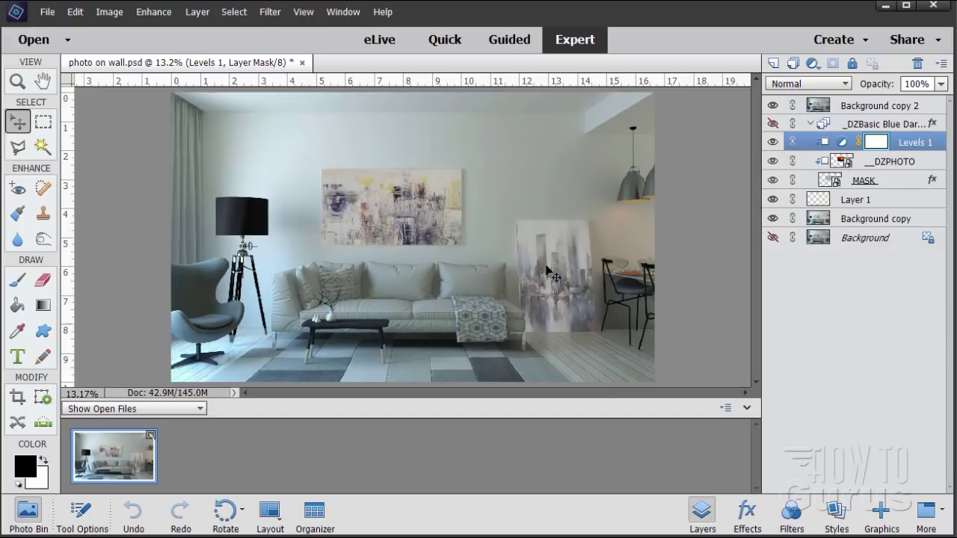
Hide Background copy 2 and show the _DZBasic frame group to preview the finished PSD
left_click(773, 106)
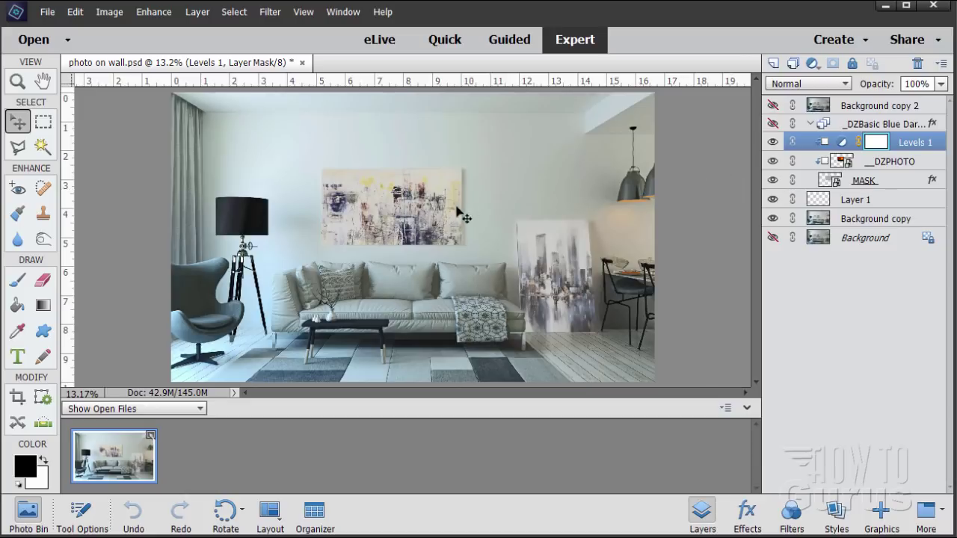
left_click(773, 124)
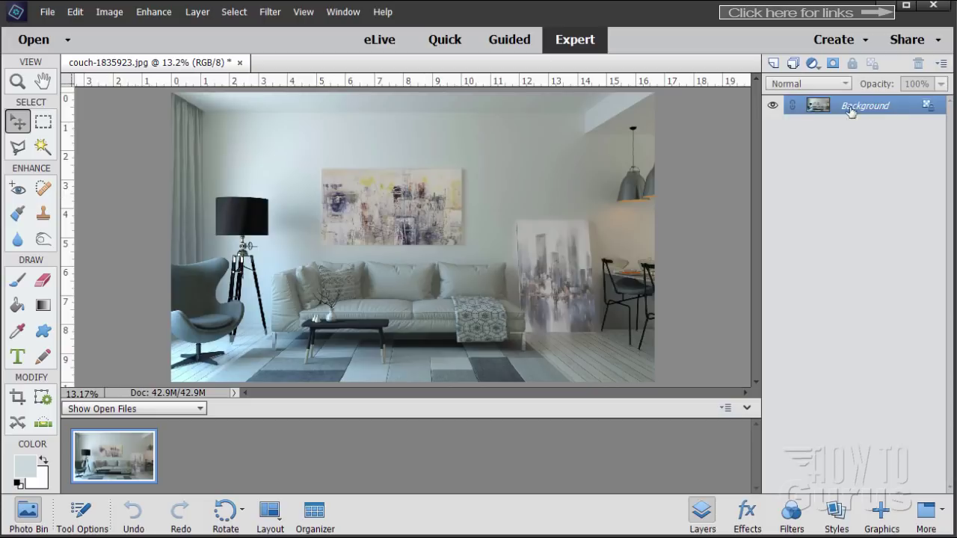
Duplicate the Background layer to create a Background copy layer
left_click_drag(821, 109, 773, 63)
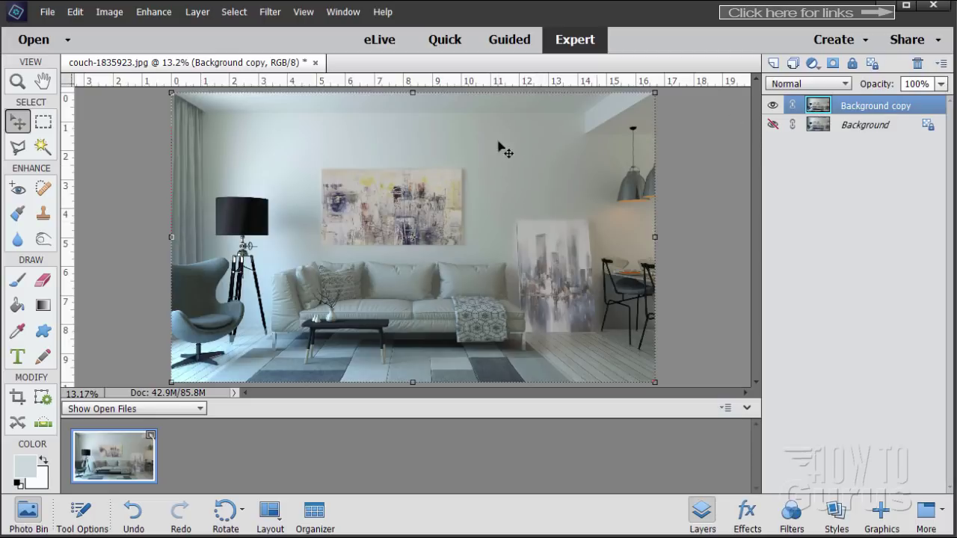
Open Enhance > Adjust Lighting > Shadows/Highlights and move the dialog near the photo
left_click(199, 12)
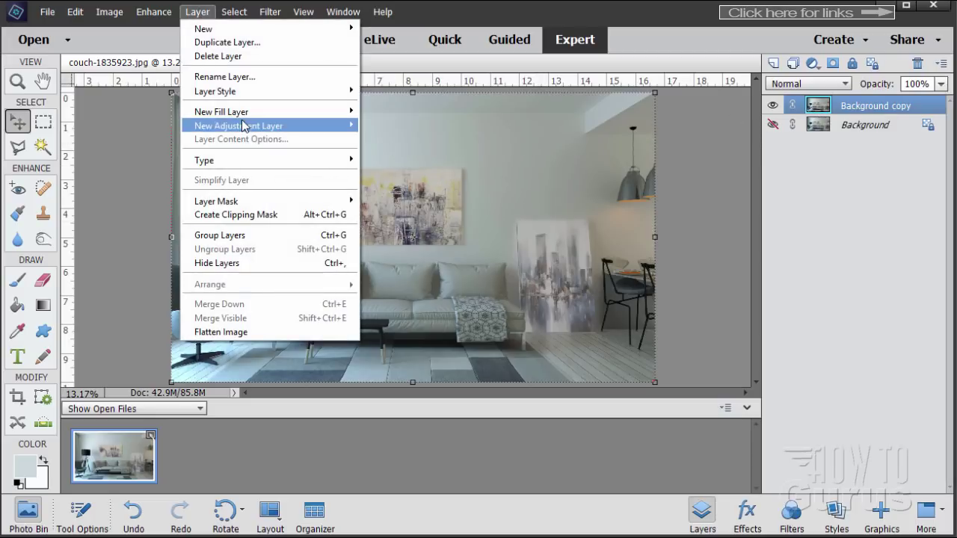
mouse_move(249, 127)
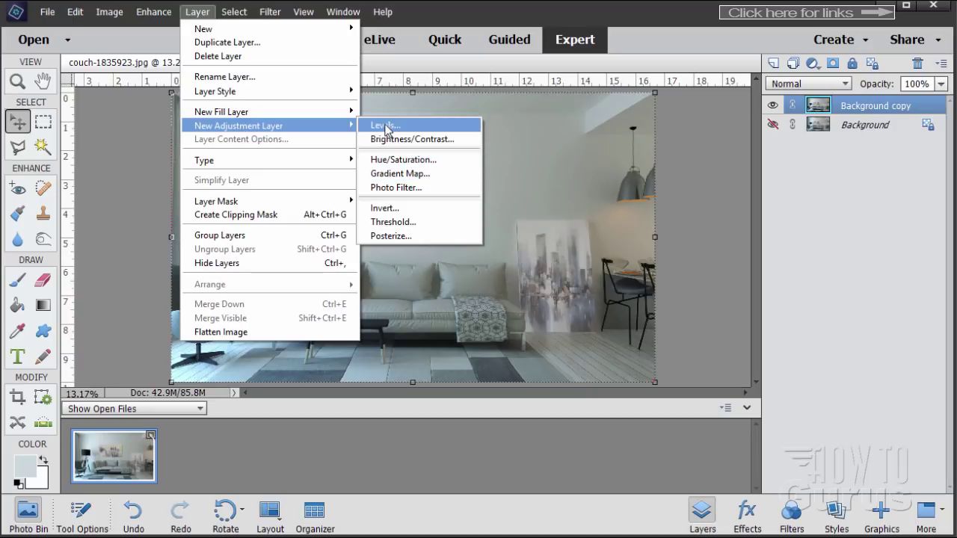
mouse_move(153, 15)
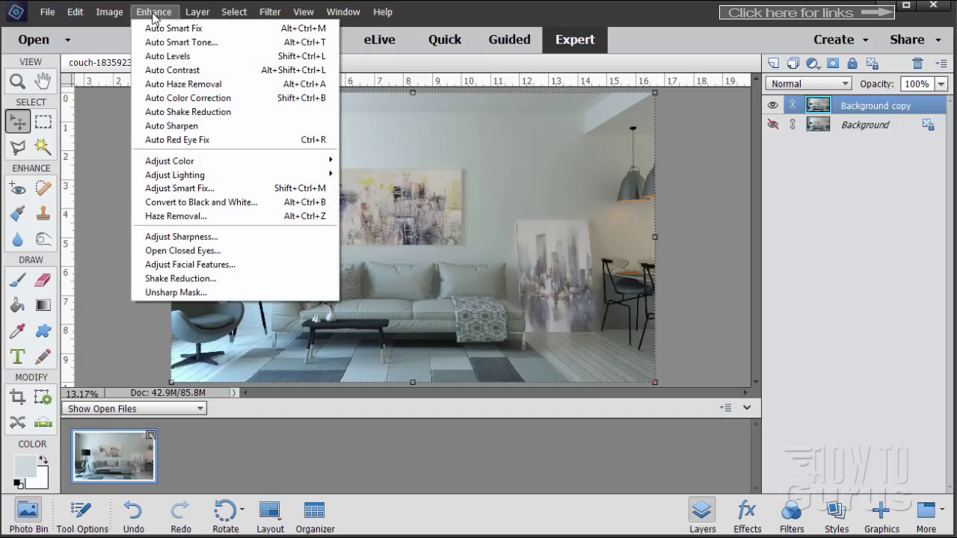
mouse_move(212, 181)
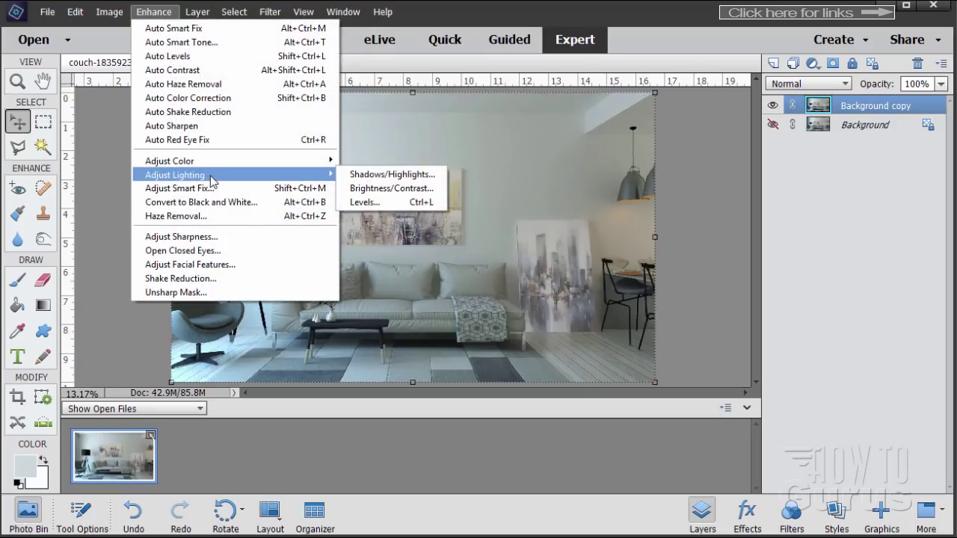
left_click(380, 175)
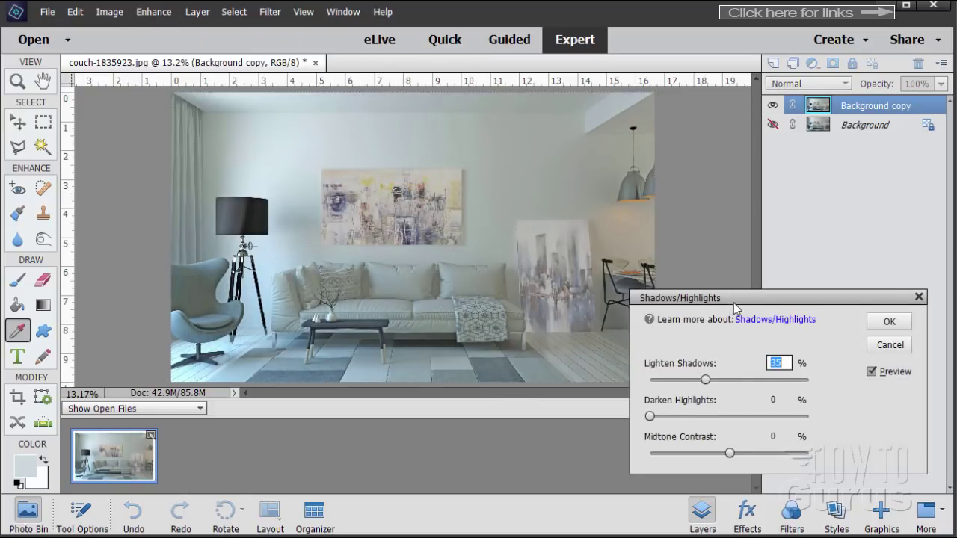
left_click_drag(734, 303, 474, 303)
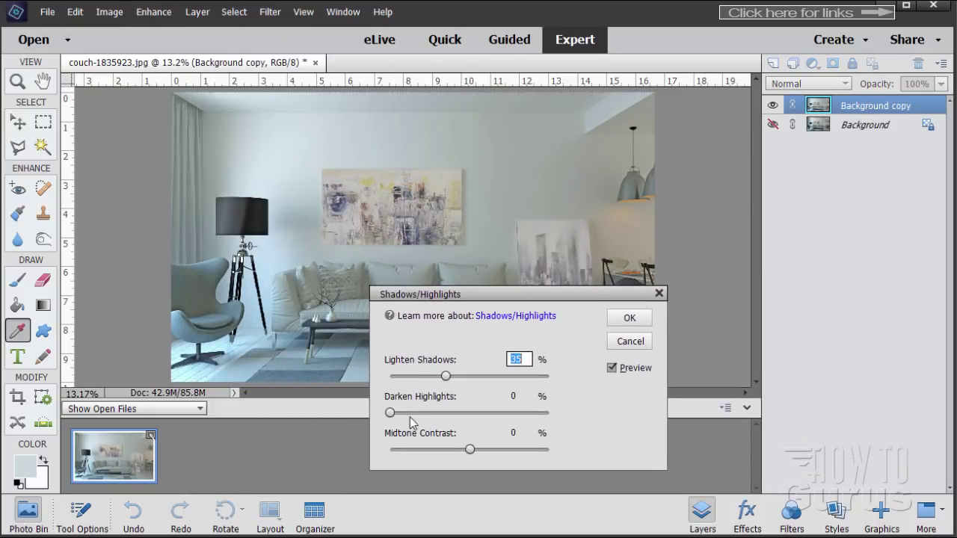
Try the sliders, settling on Lighten Shadows 35%, Darken Highlights 0%, Midtone Contrast +57
mouse_move(389, 414)
left_mouse_down()
mouse_move(436, 413)
mouse_move(383, 412)
left_mouse_up()
mouse_move(446, 377)
left_mouse_down()
mouse_move(498, 377)
mouse_move(444, 378)
mouse_move(489, 377)
mouse_move(455, 378)
left_mouse_up()
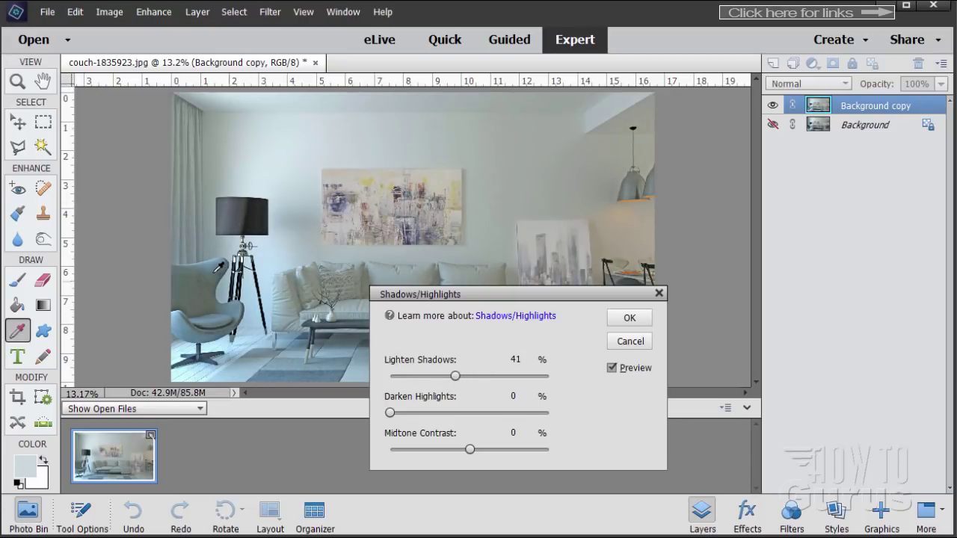
mouse_move(457, 378)
left_mouse_down()
mouse_move(496, 378)
mouse_move(440, 383)
left_mouse_up()
left_click_drag(472, 456, 492, 456)
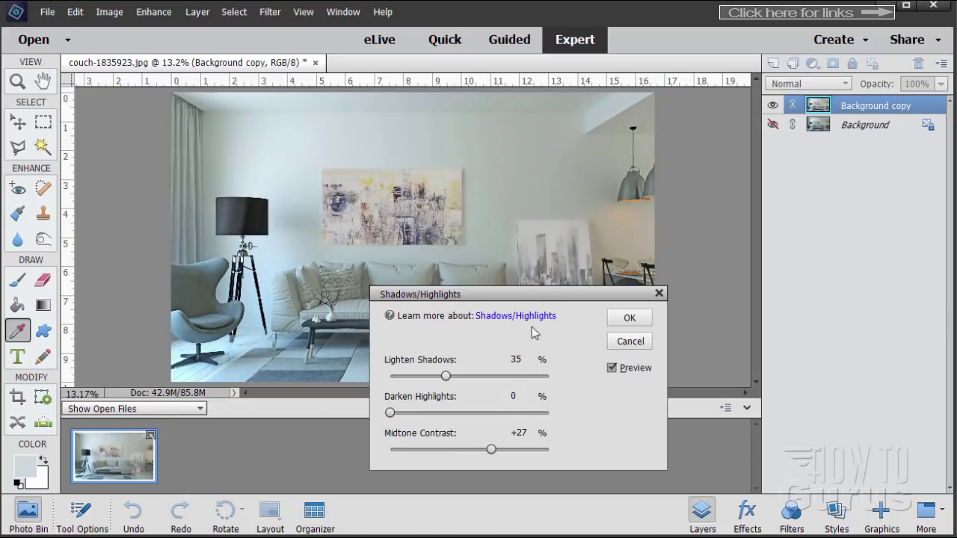
left_click_drag(522, 297, 736, 271)
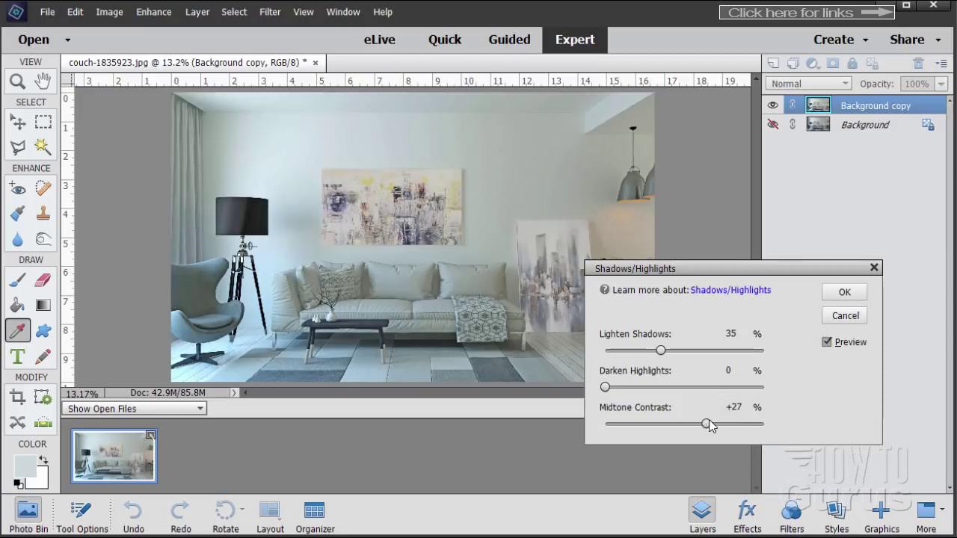
left_click_drag(704, 424, 726, 416)
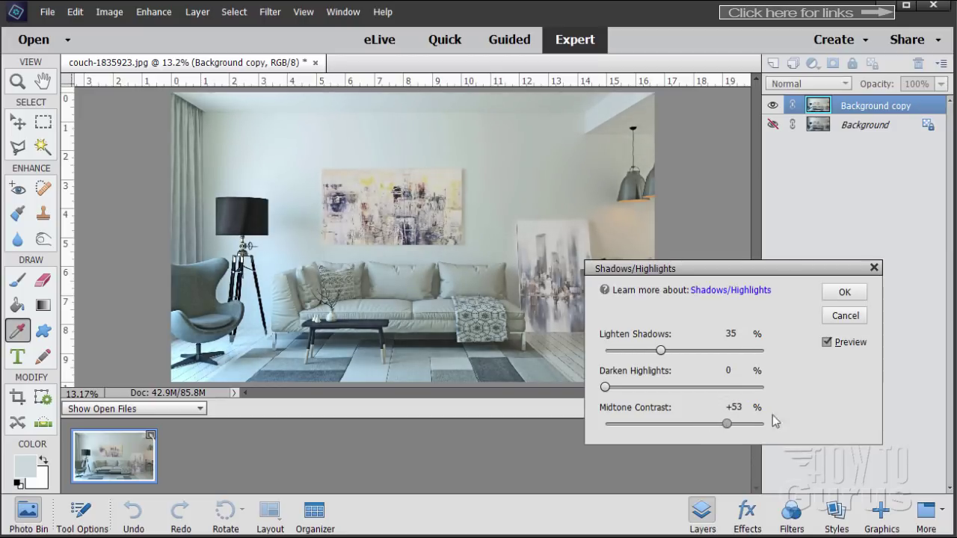
Toggle Preview repeatedly to compare the photo with and without the adjustment
left_click(831, 344)
left_click(832, 344)
left_click(831, 344)
left_click(829, 344)
left_click(829, 343)
left_click(829, 343)
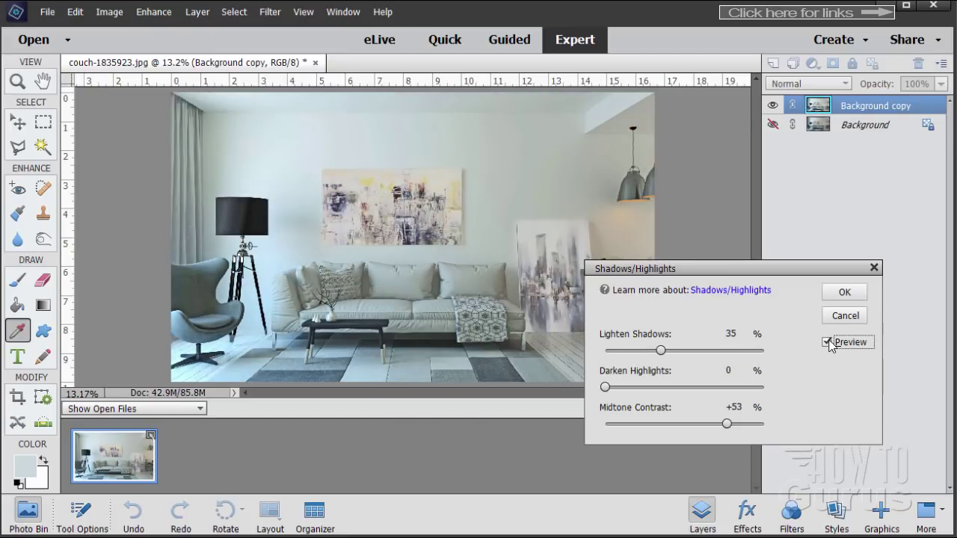
Set Midtone Contrast to +58 and lower Lighten Shadows to 12%
left_click_drag(731, 426, 733, 424)
left_click(736, 407)
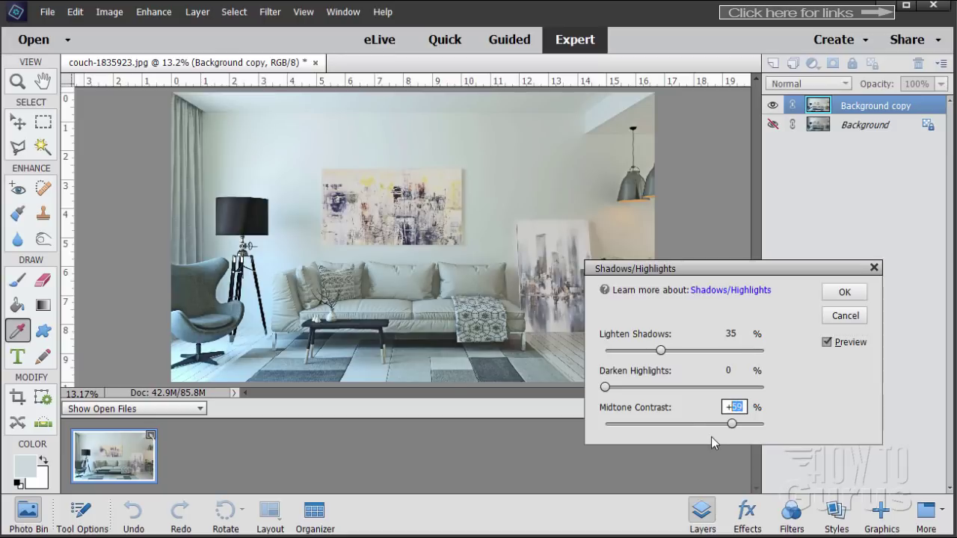
type("58")
left_click(605, 386)
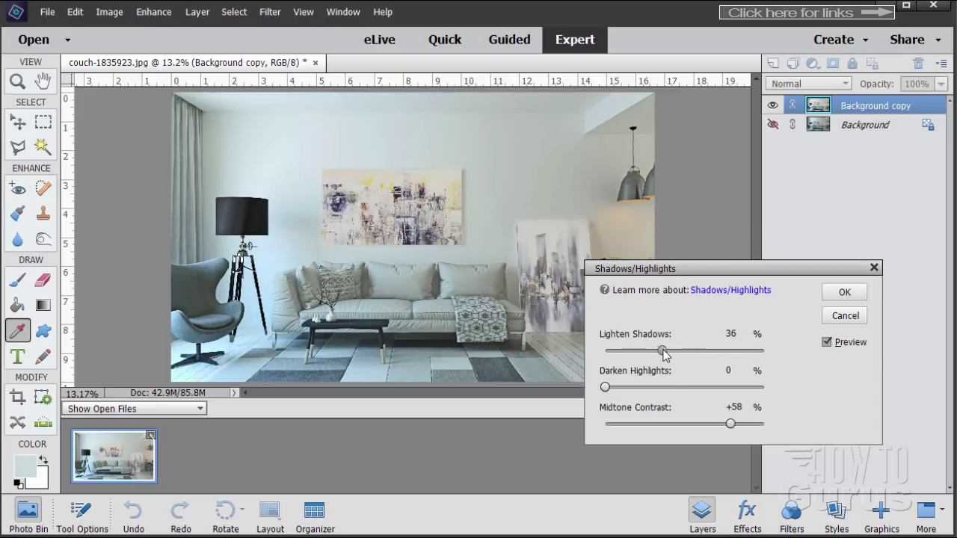
left_click_drag(663, 352, 625, 355)
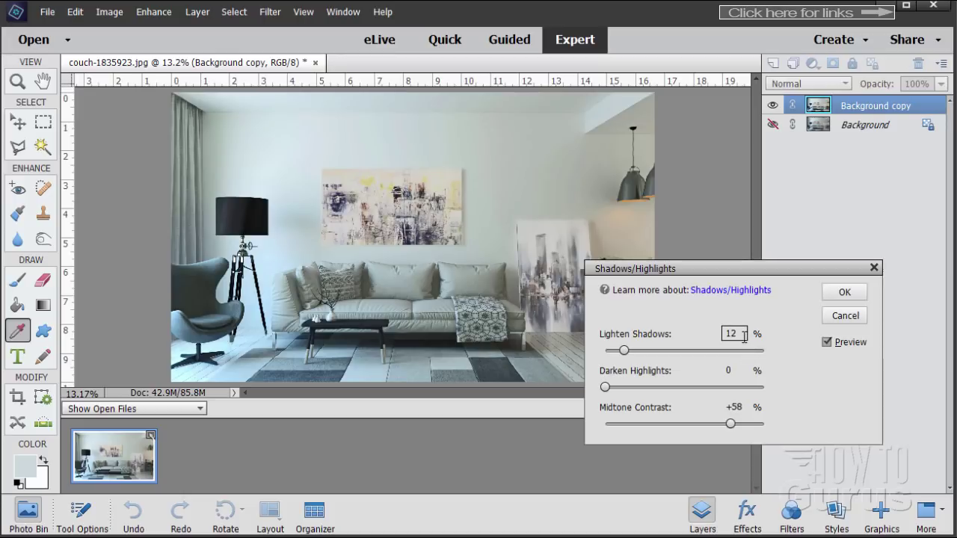
left_click_drag(712, 272, 684, 273)
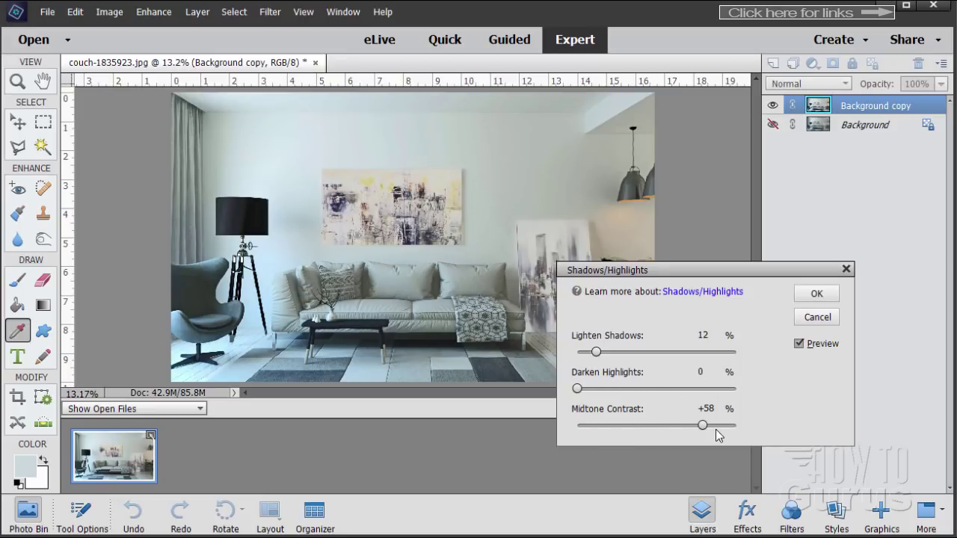
Compare the result with Preview toggled, then apply the Shadows/Highlights adjustment with OK
left_click(799, 344)
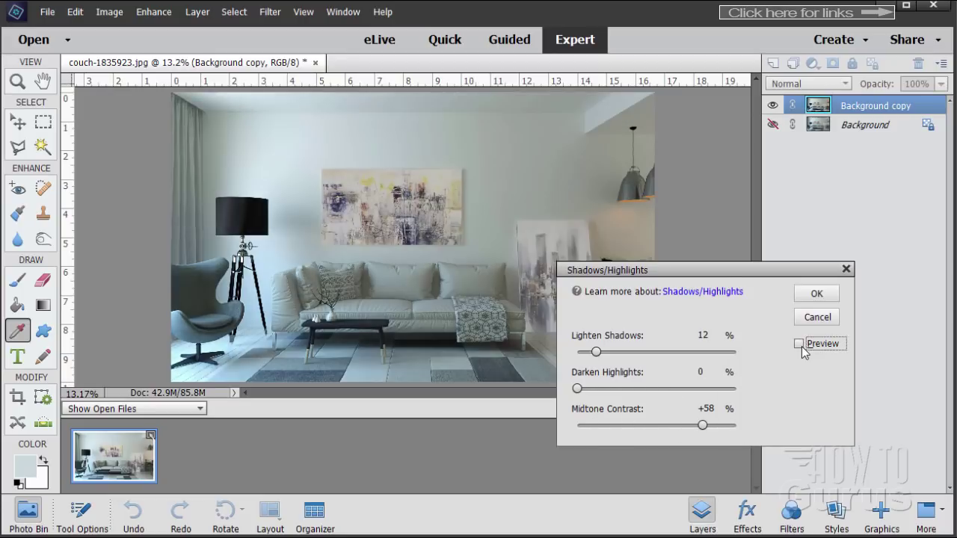
left_click(800, 344)
left_click(799, 344)
left_click(799, 344)
left_click(799, 344)
left_click(815, 293)
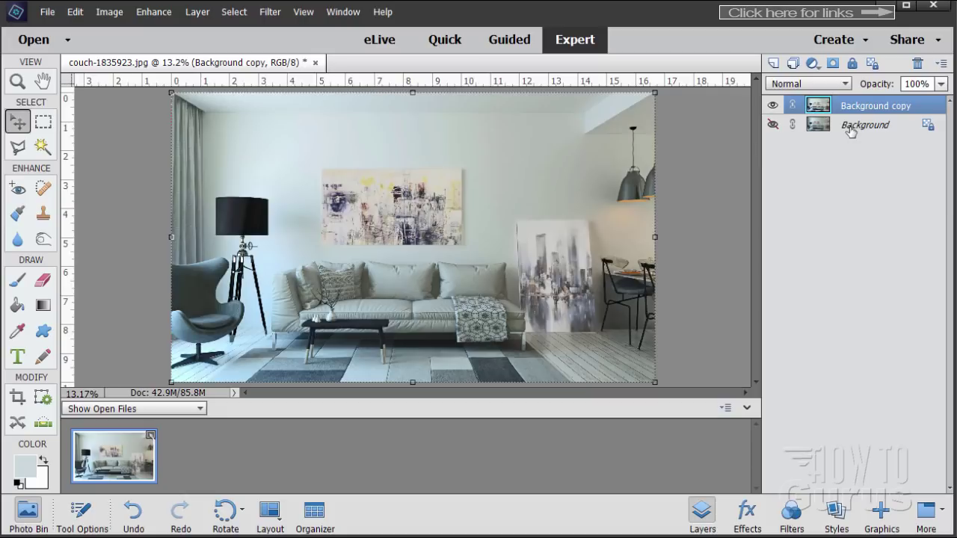
left_click(773, 124, "alt")
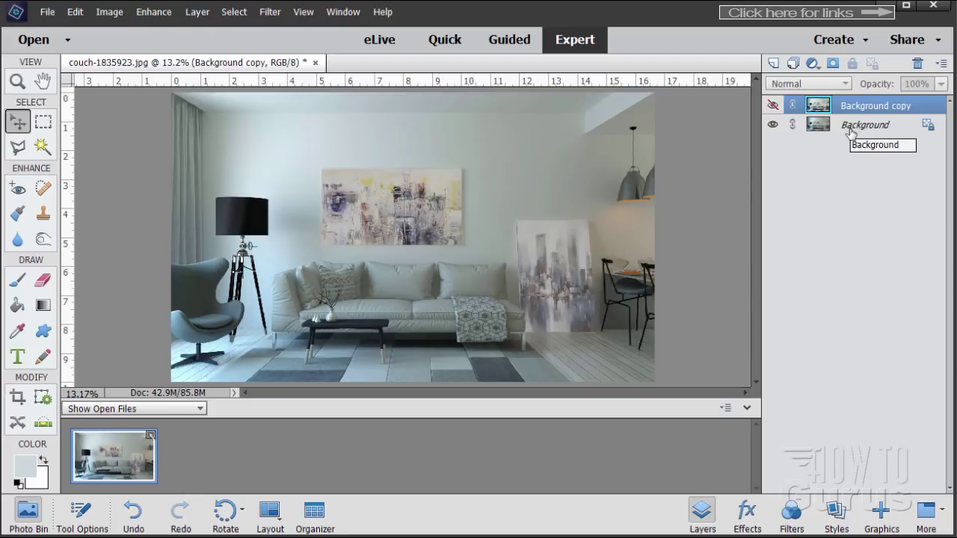
left_click(773, 106)
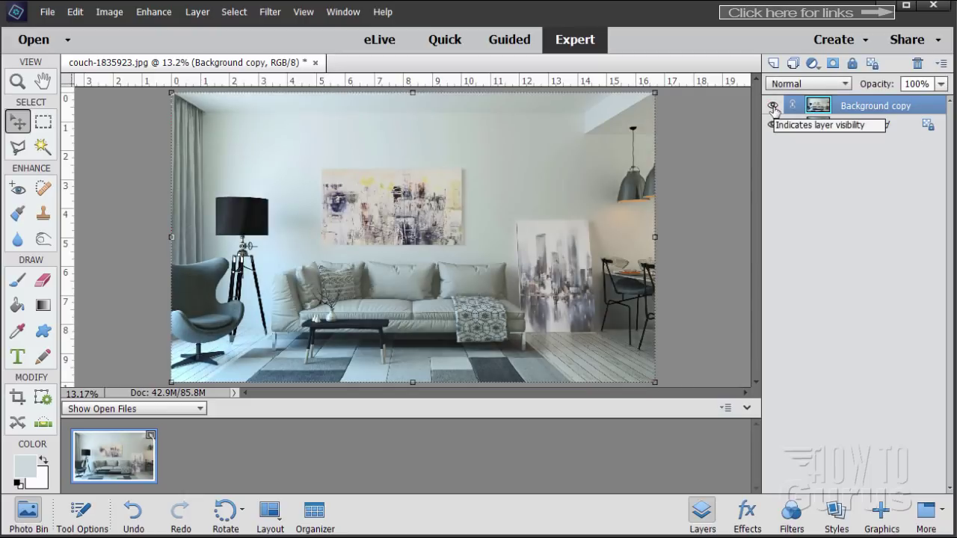
left_click(773, 125)
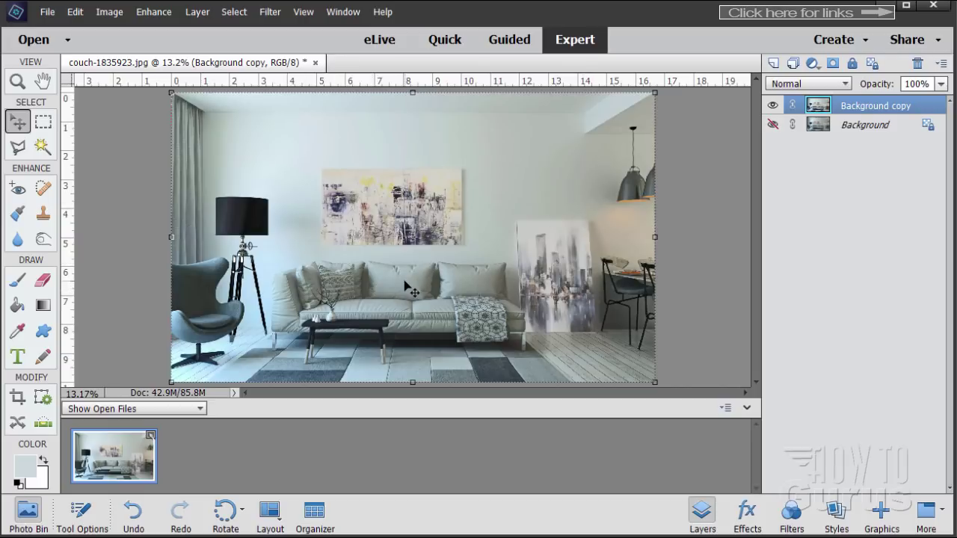
Show the Graphics library set to Frames and scroll through the frame thumbnails
left_click(881, 515)
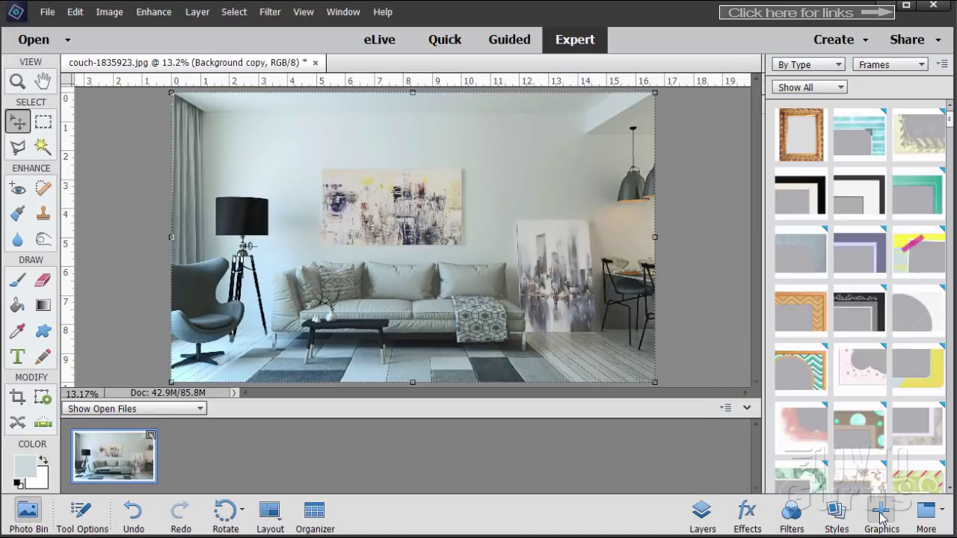
left_click(889, 66)
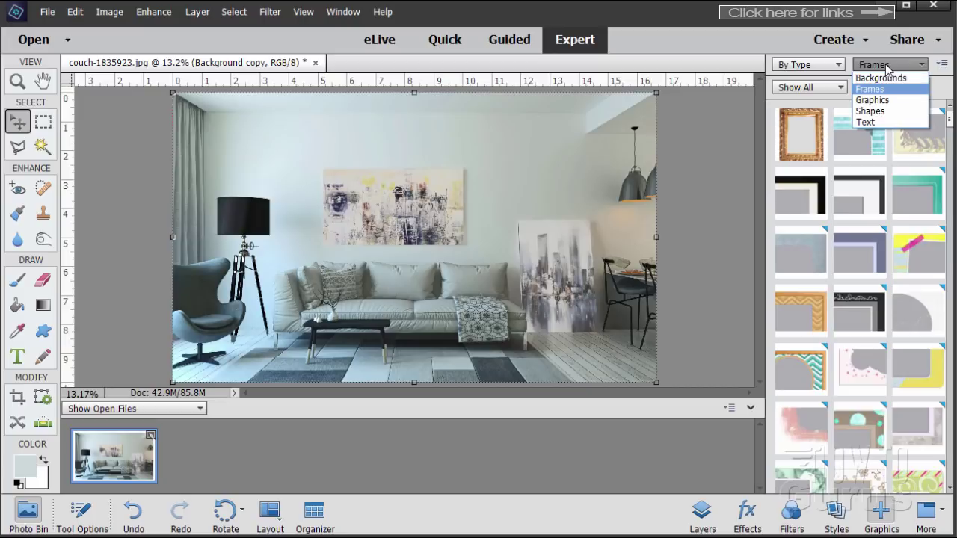
left_click(875, 90)
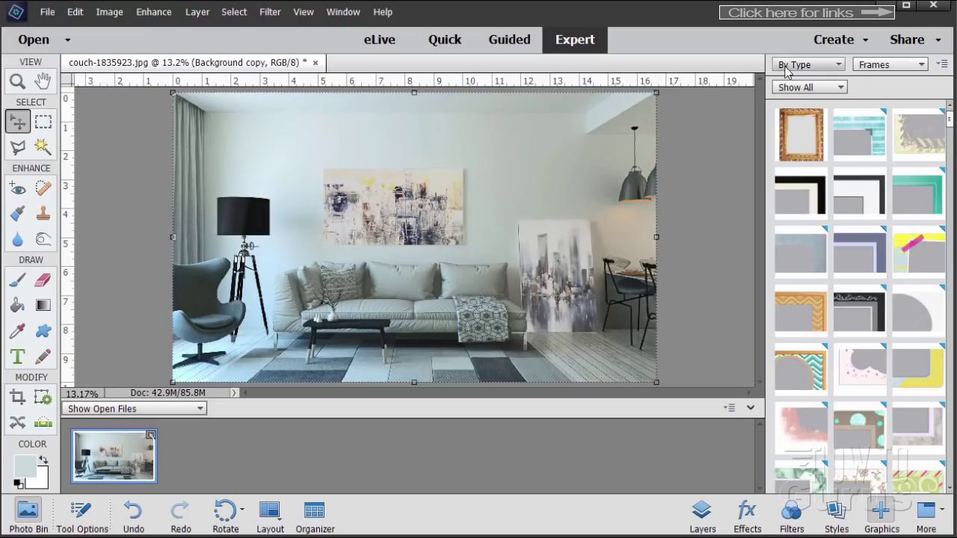
left_click(883, 69)
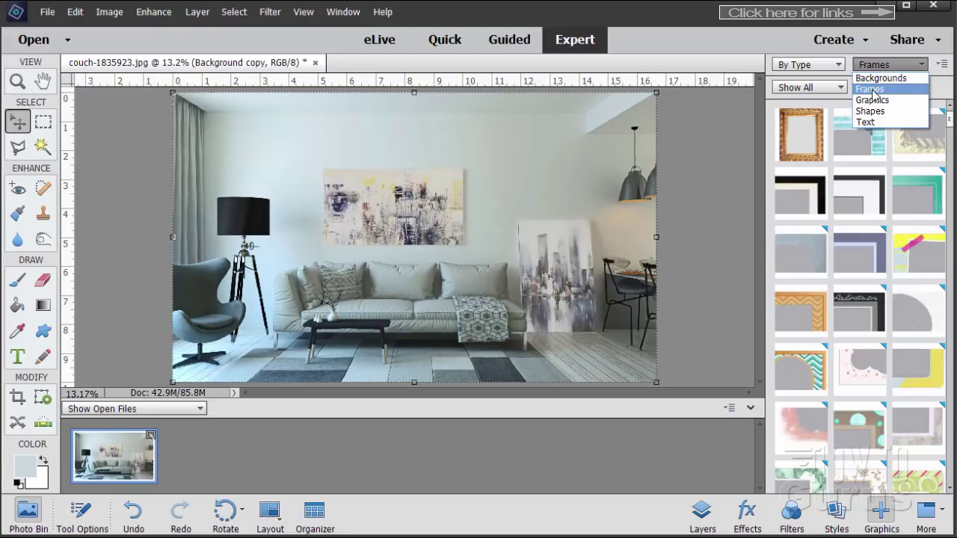
left_click(874, 91)
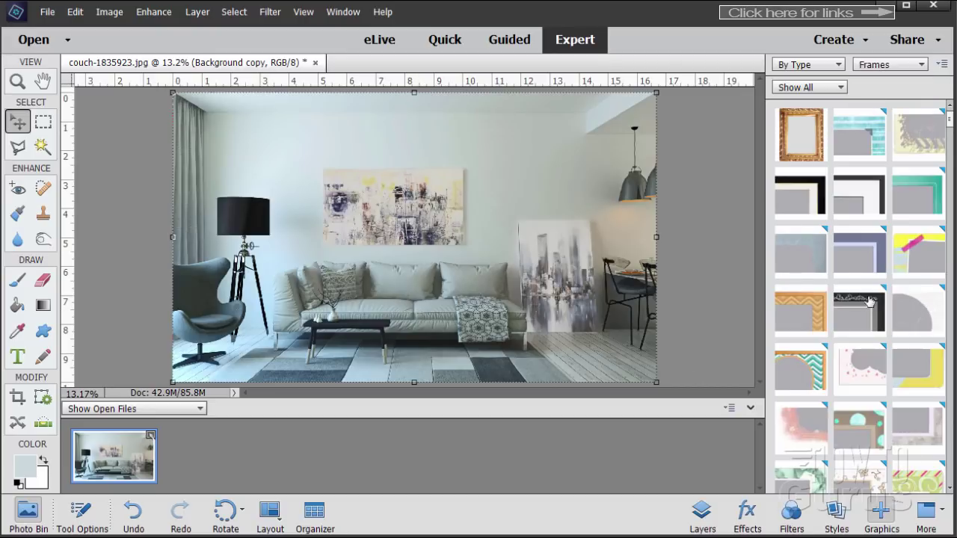
scroll(857, 326, "down", 10)
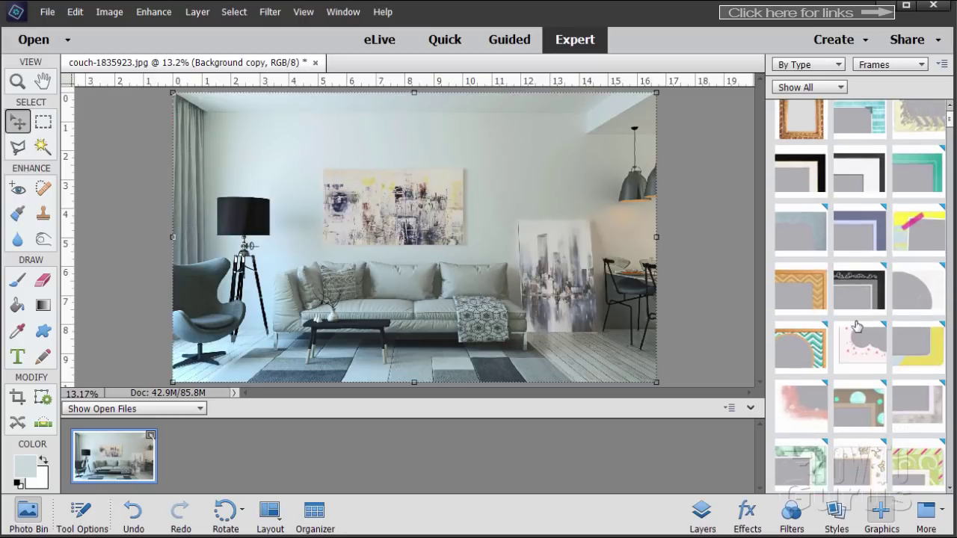
scroll(861, 332, "down", 10)
scroll(862, 332, "down", 5)
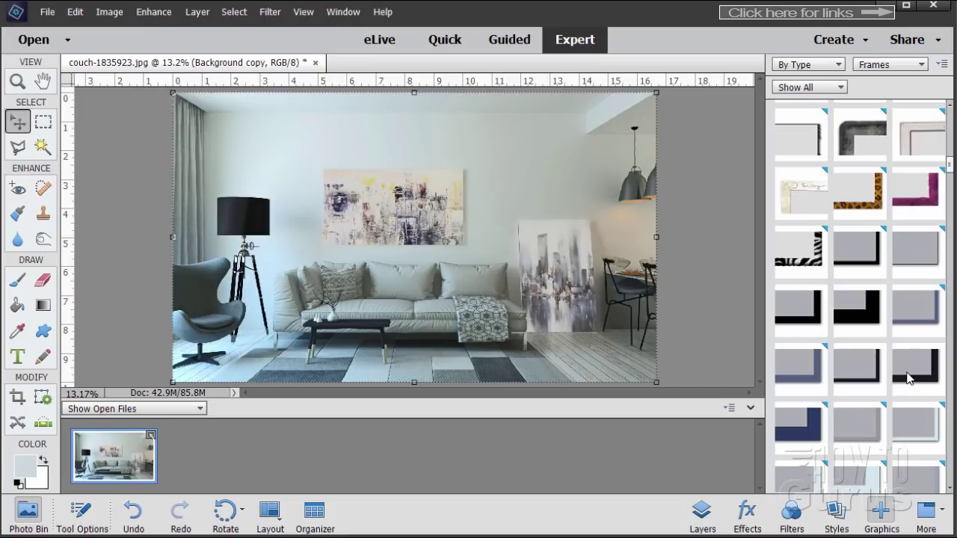
Apply the _DZBasic Blue Dark2 20px frame and expand its group to list TEXT and MASK
double_click(907, 377)
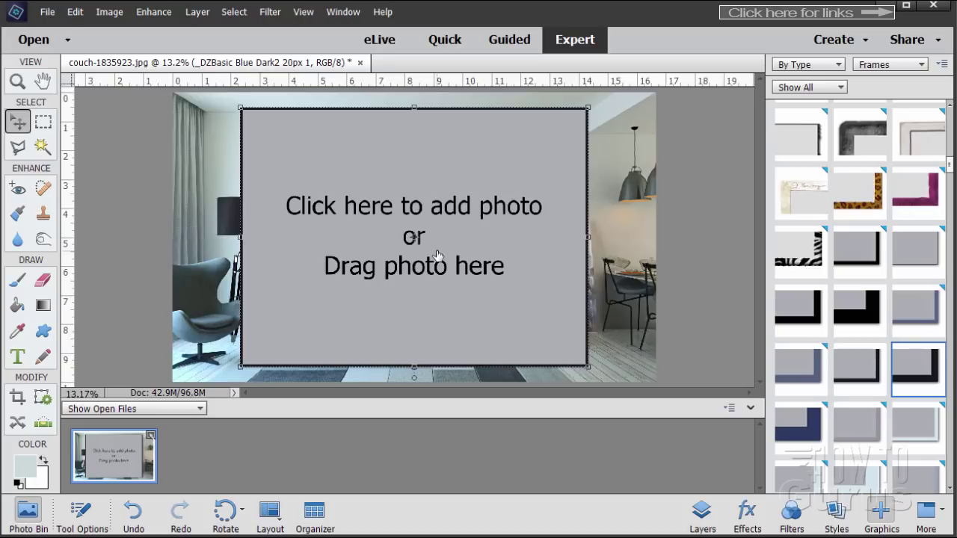
left_click(702, 513)
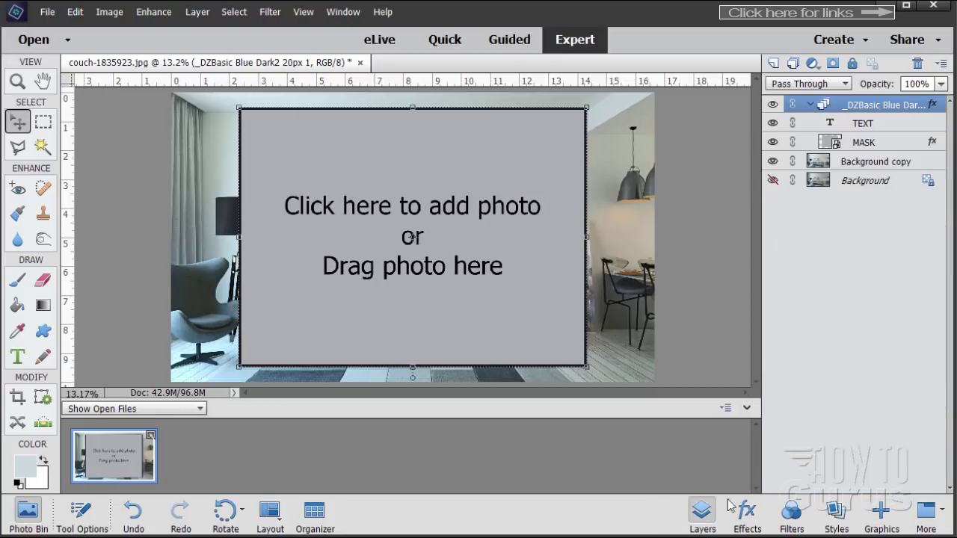
left_click(810, 105)
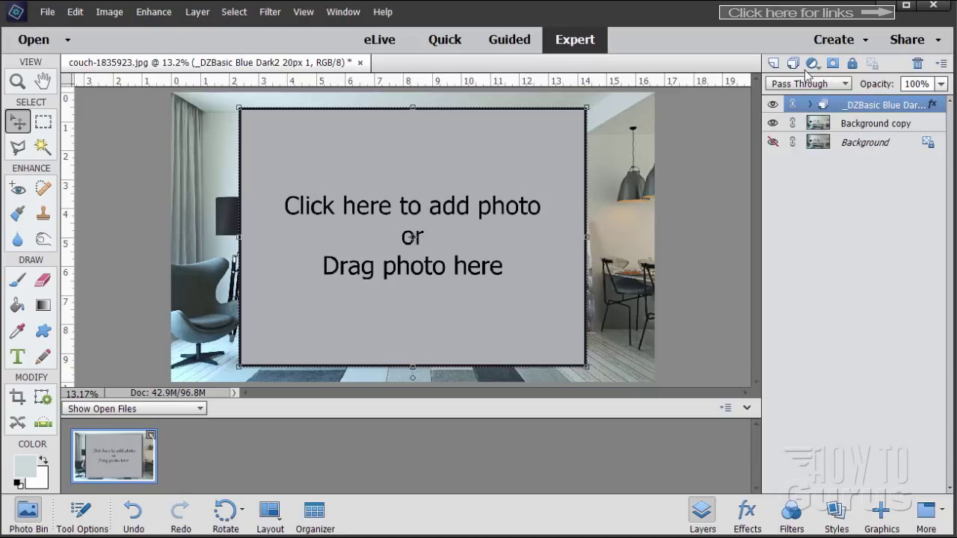
left_click(809, 105)
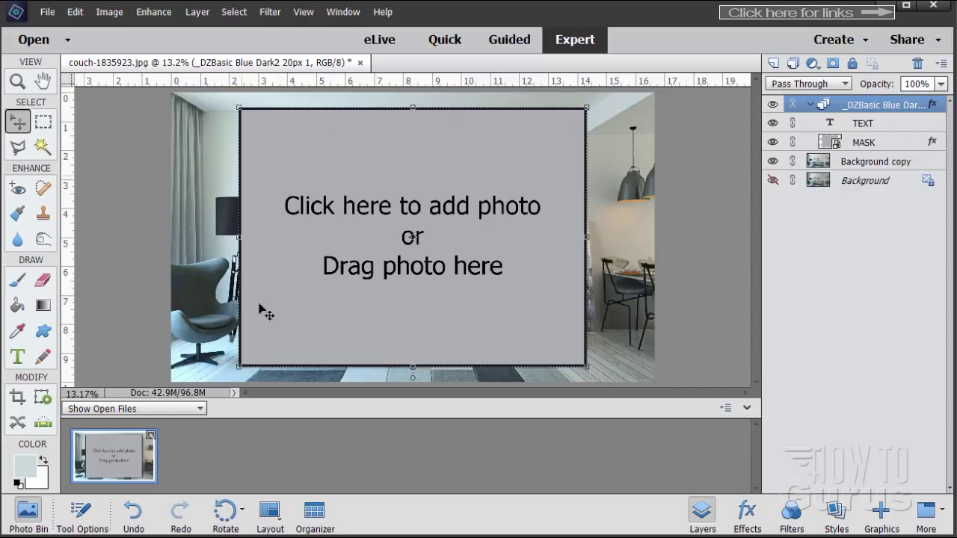
Shrink the frame placeholder from its top, right, left and bottom edges
left_click_drag(873, 145, 819, 129)
left_click_drag(413, 109, 452, 187)
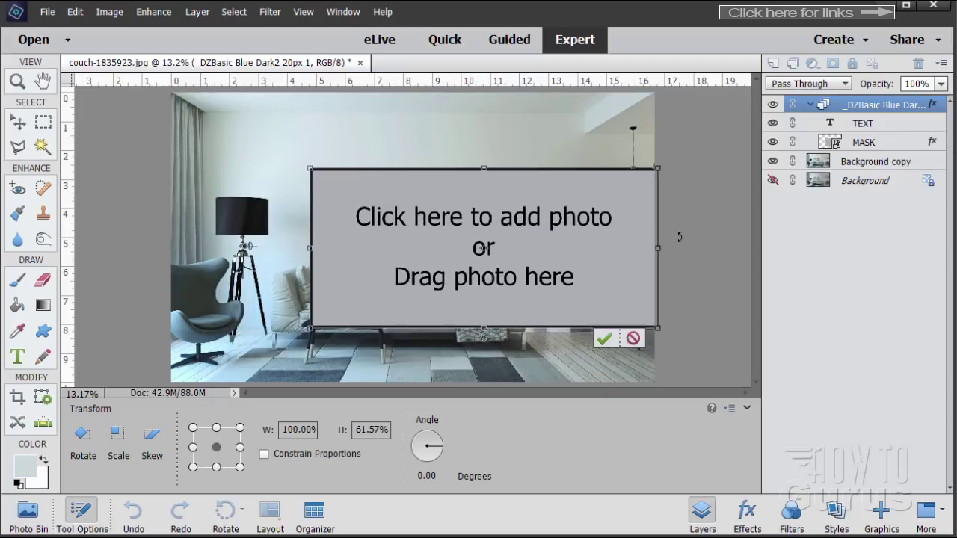
left_click_drag(660, 250, 456, 257)
left_click_drag(307, 248, 326, 248)
left_click_drag(392, 169, 392, 173)
left_click_drag(392, 326, 391, 247)
Fine-tune the placeholder's size, commit it, and move it onto the wall above the sofa
left_click_drag(391, 173, 392, 165)
left_click_drag(324, 206, 318, 206)
left_click_drag(459, 207, 465, 205)
left_click_drag(393, 243, 393, 249)
left_click(413, 260)
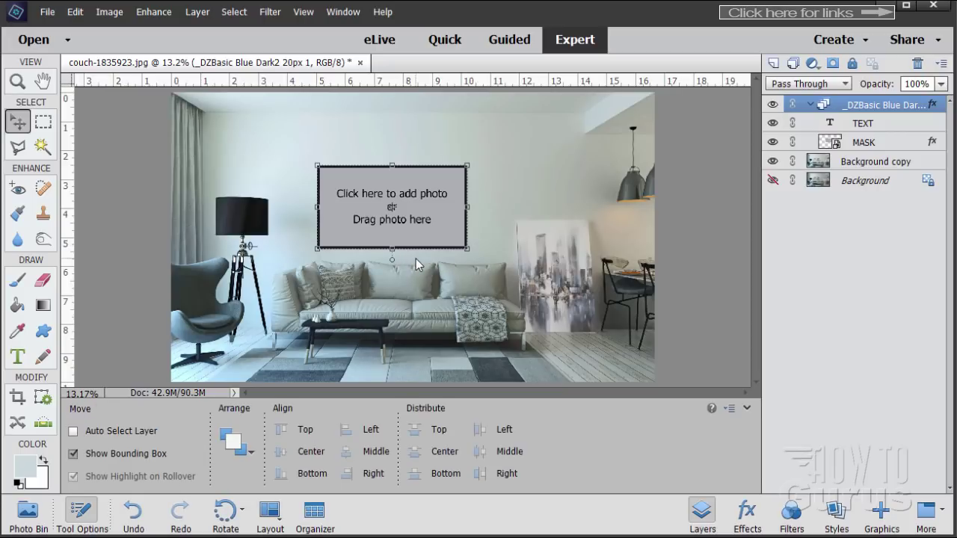
left_click_drag(420, 239, 557, 361)
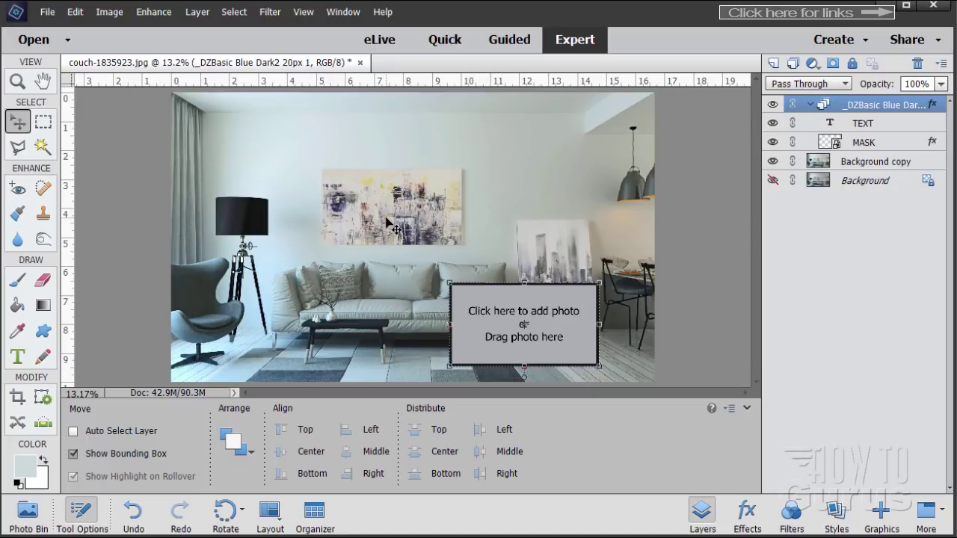
left_click_drag(465, 329, 335, 217)
Place horse silhouette.bmp from the PSE Fantasy folder into the frame
left_click(348, 224)
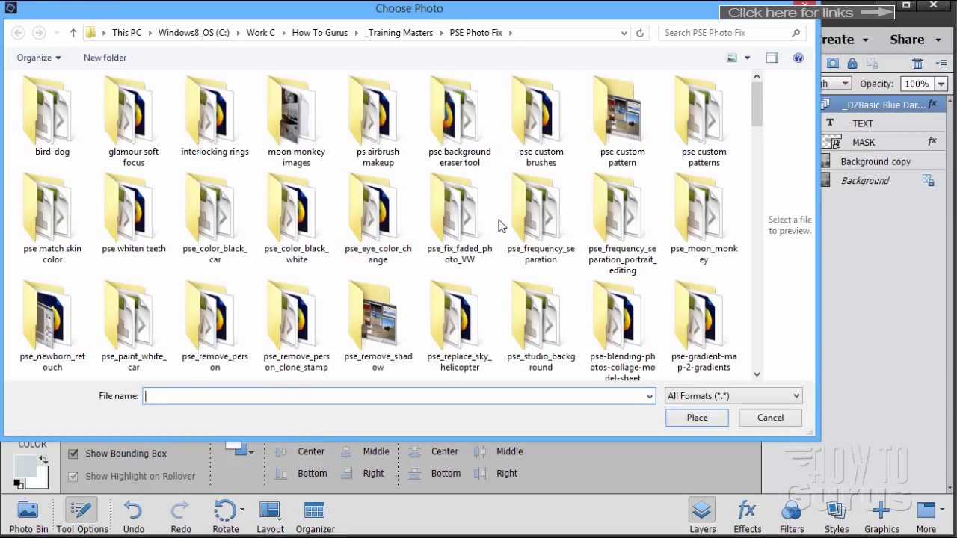
left_click_drag(450, 14, 471, 64)
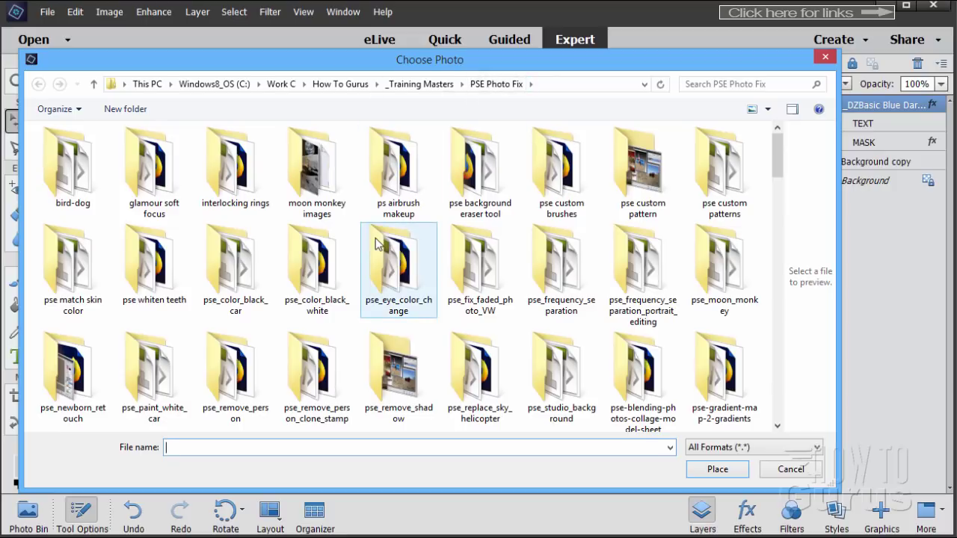
left_click(462, 85)
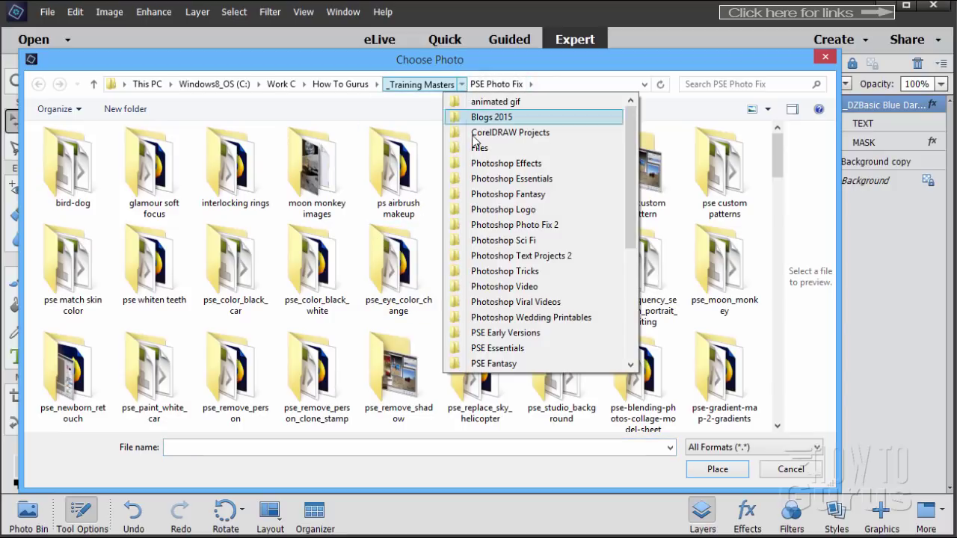
scroll(486, 254, "down", 3)
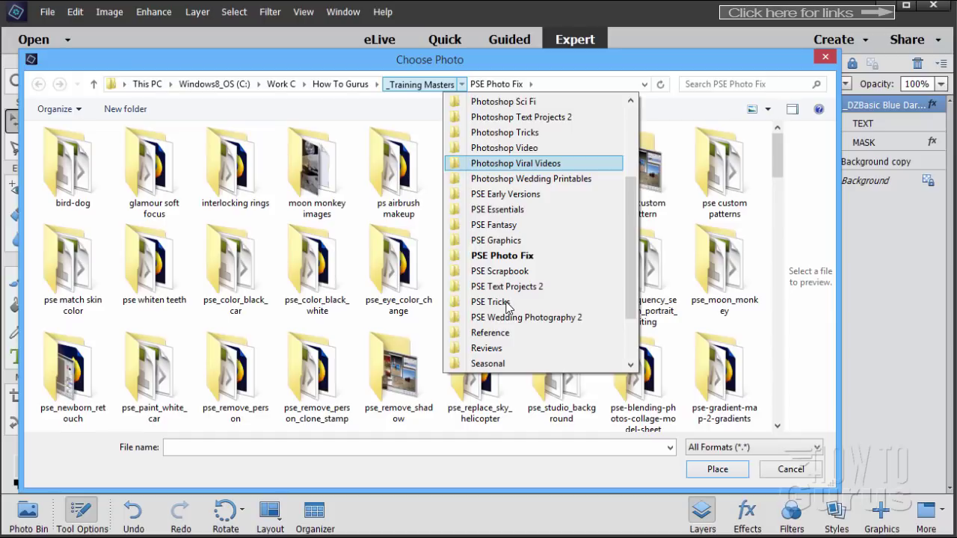
left_click(490, 232)
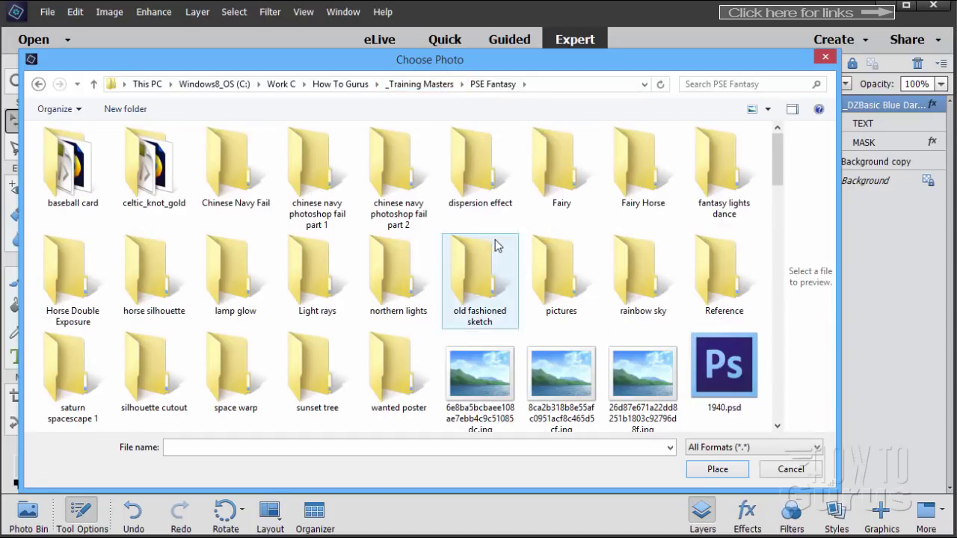
left_click(508, 247)
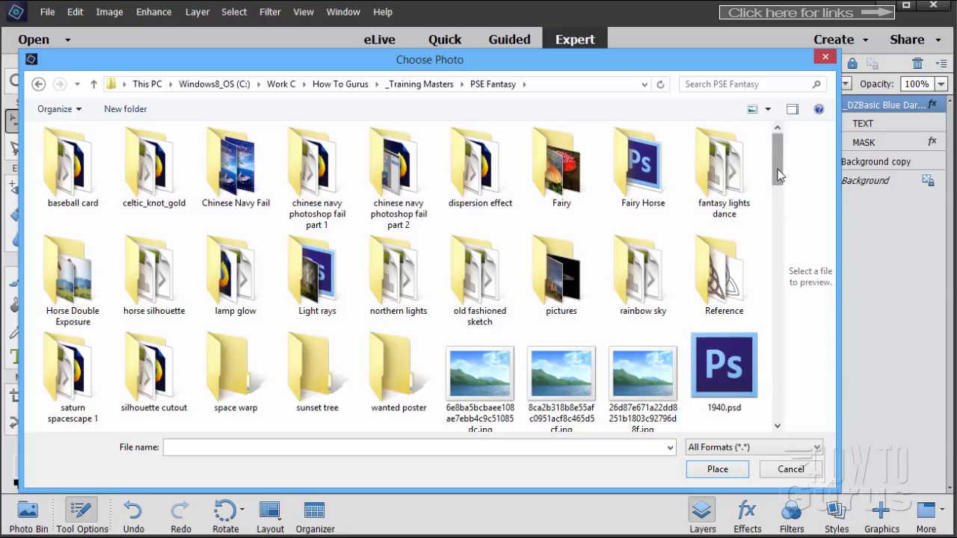
left_click_drag(778, 177, 780, 266)
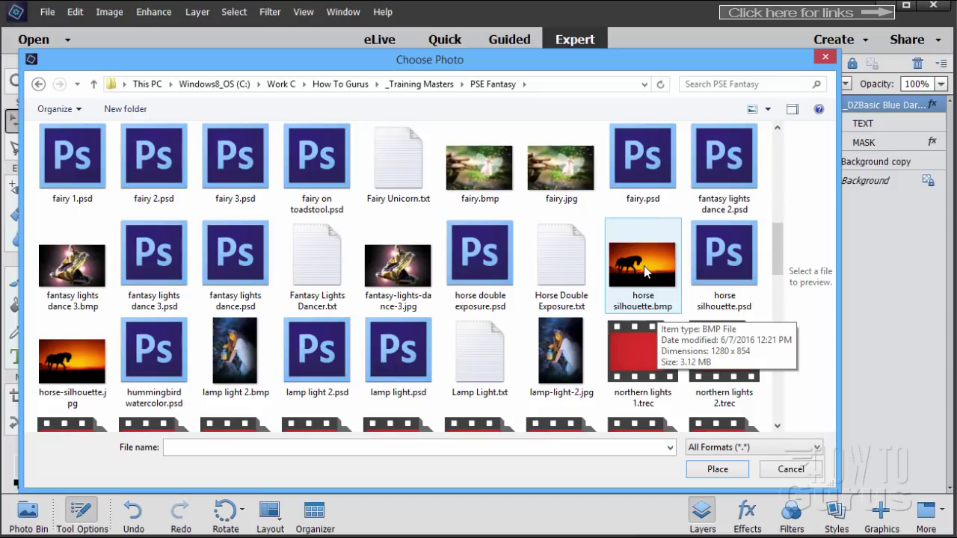
left_click(645, 266)
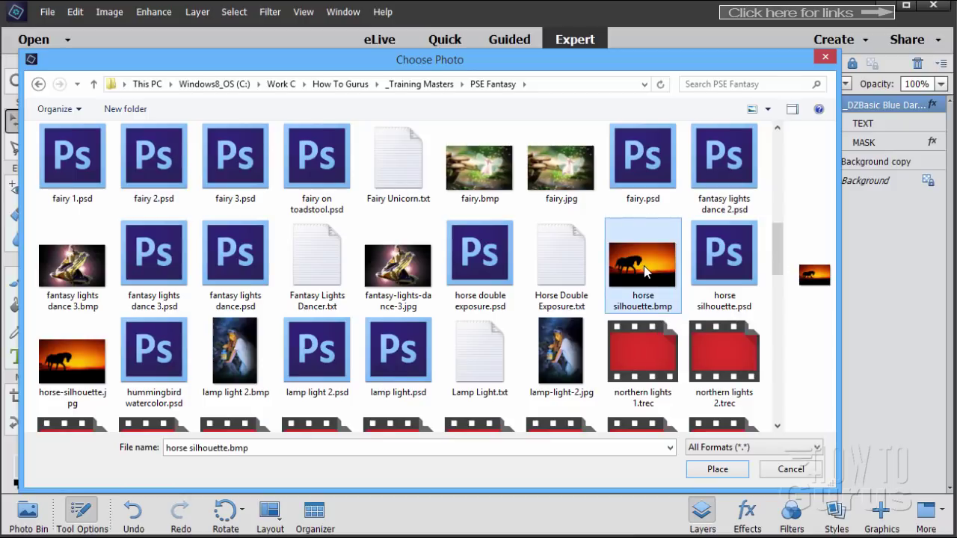
left_click(717, 468)
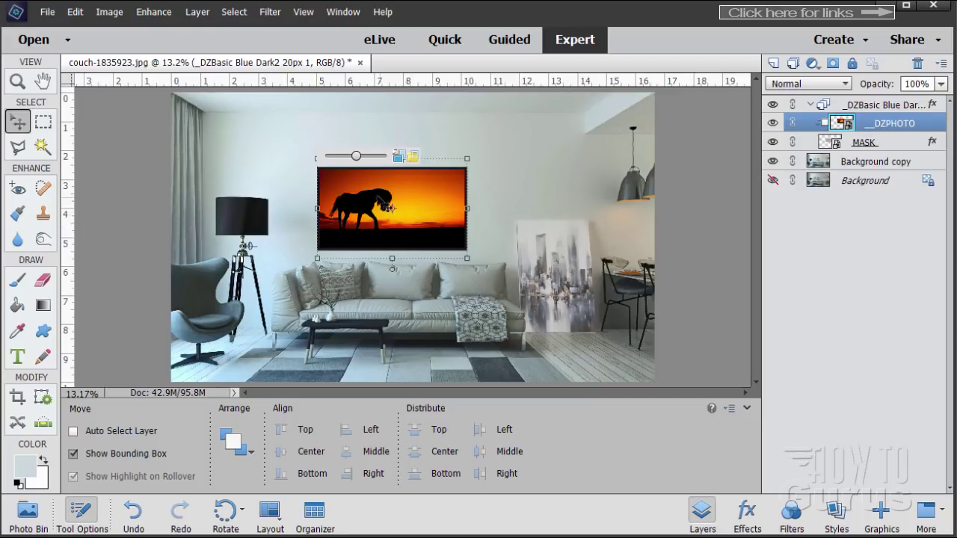
Scale the horse picture inside the frame with the slider and commit the new size
mouse_move(356, 157)
left_mouse_down()
mouse_move(378, 157)
mouse_move(336, 158)
mouse_move(370, 156)
mouse_move(356, 154)
mouse_move(357, 142)
left_mouse_up()
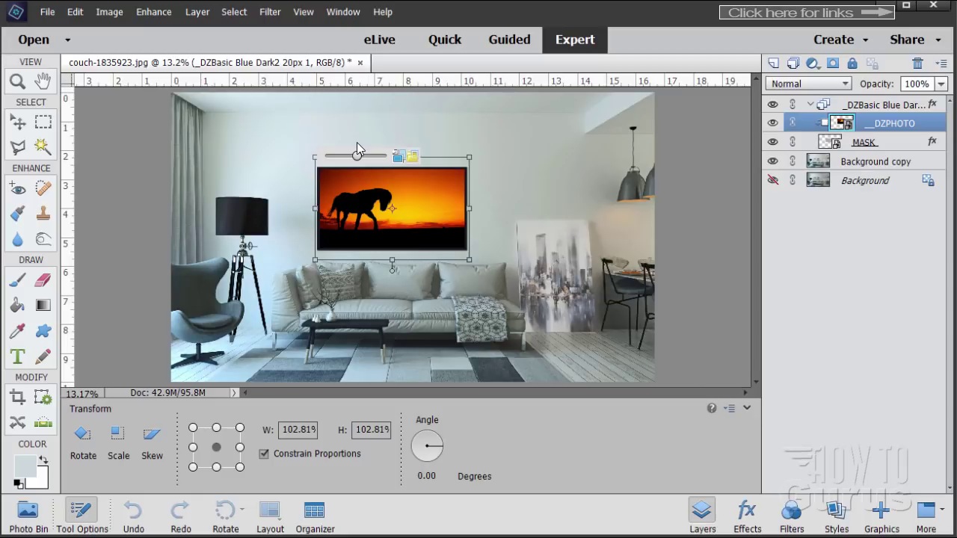
left_click_drag(357, 142, 357, 169)
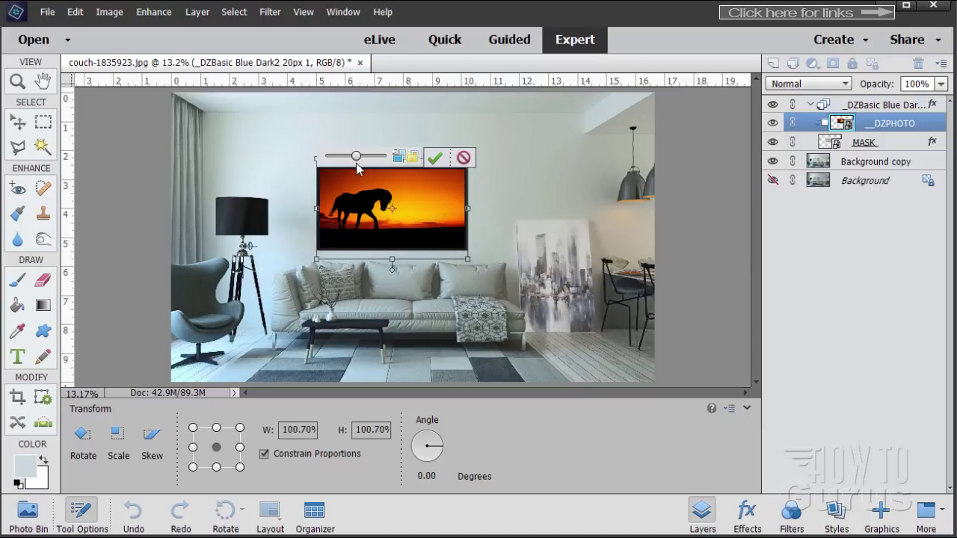
left_click(435, 158)
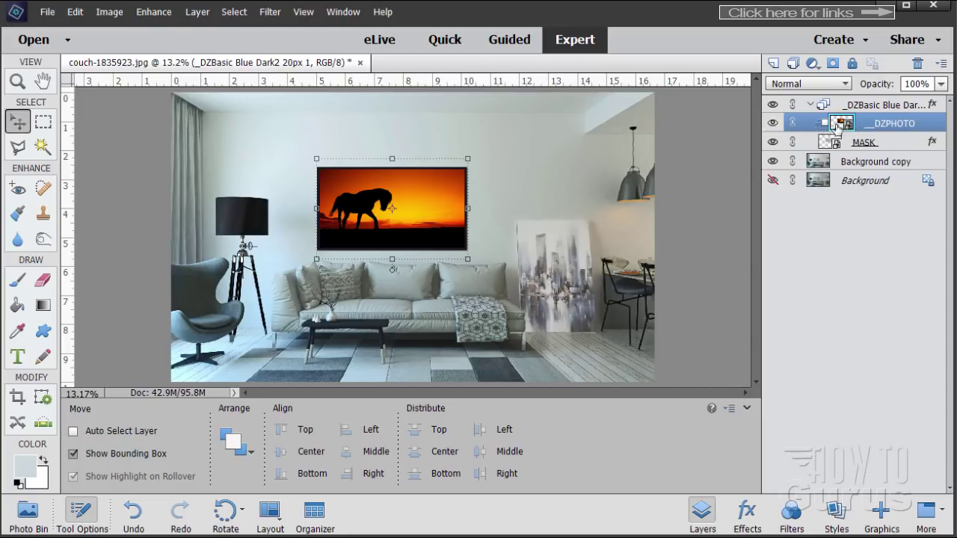
Stretch the frame's MASK layer to about 122.77% height and commit
left_click(893, 146)
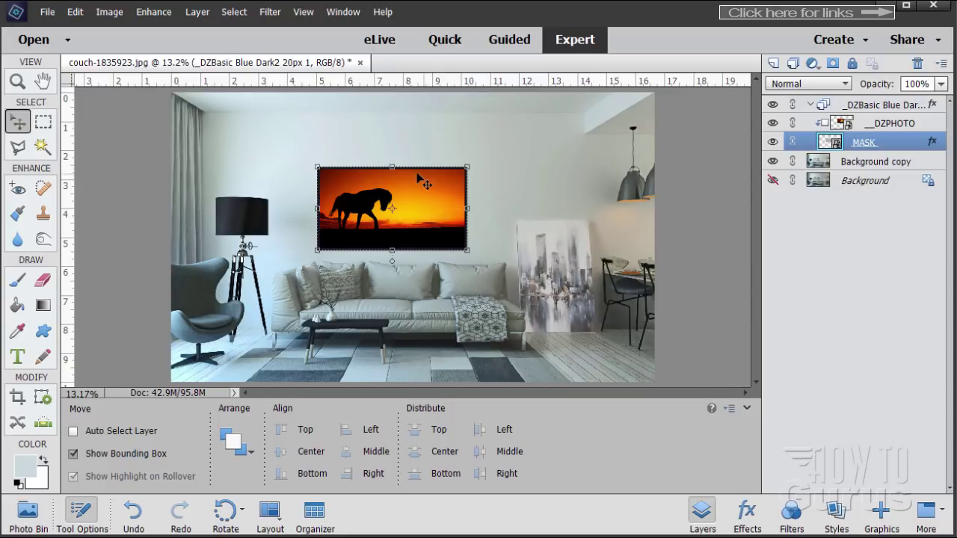
left_click_drag(391, 167, 391, 146)
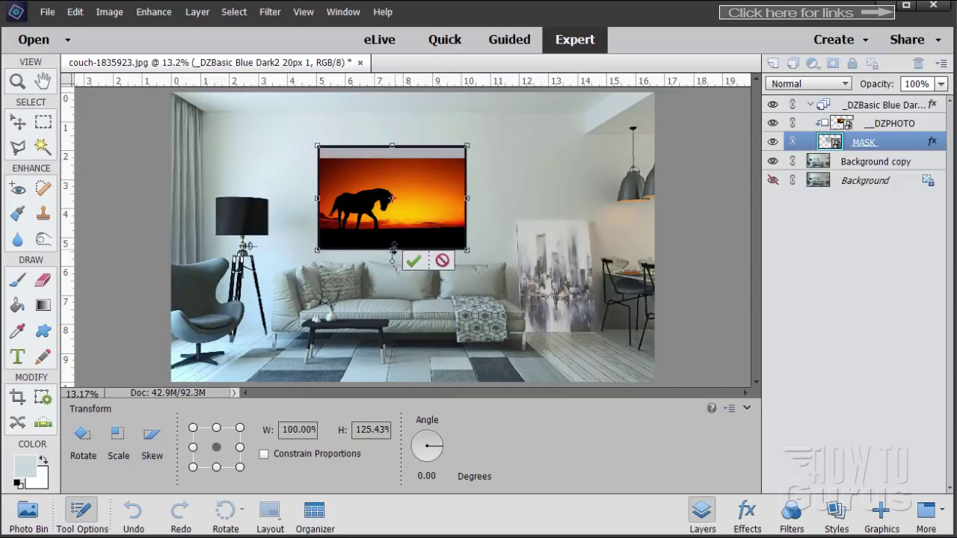
left_click_drag(392, 250, 393, 262)
left_click_drag(394, 146, 394, 157)
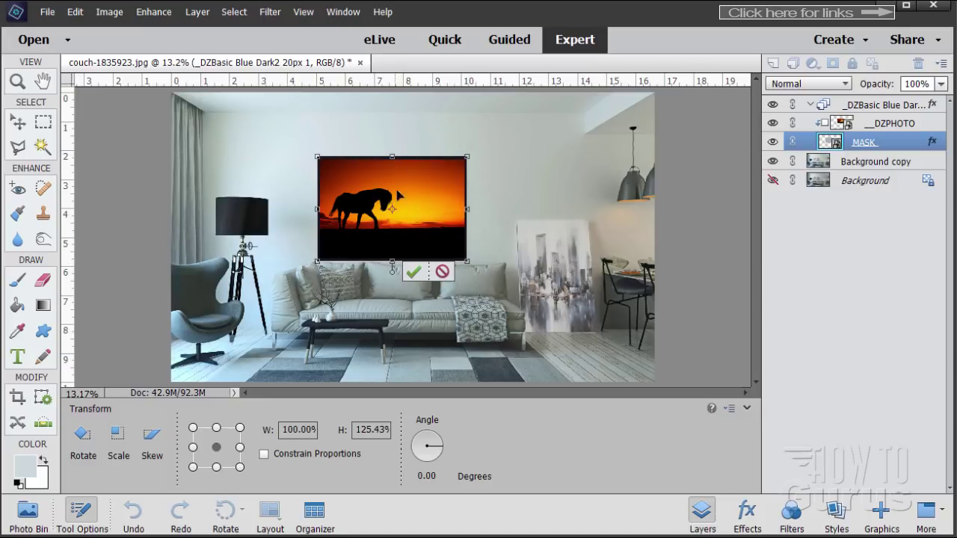
left_click_drag(393, 266, 393, 262)
left_click(412, 266)
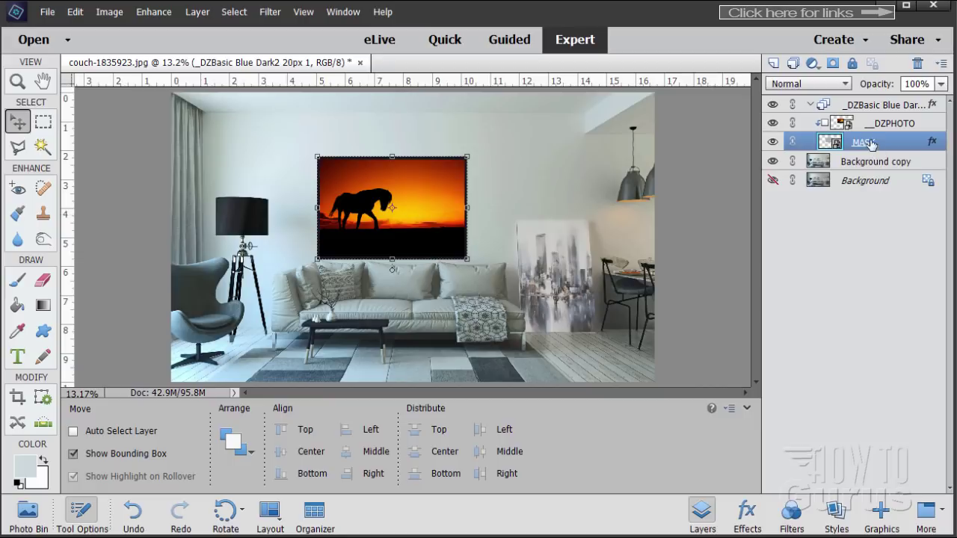
Select the frame group and nudge the framed horse picture slightly up and right on the wall
left_click(858, 109)
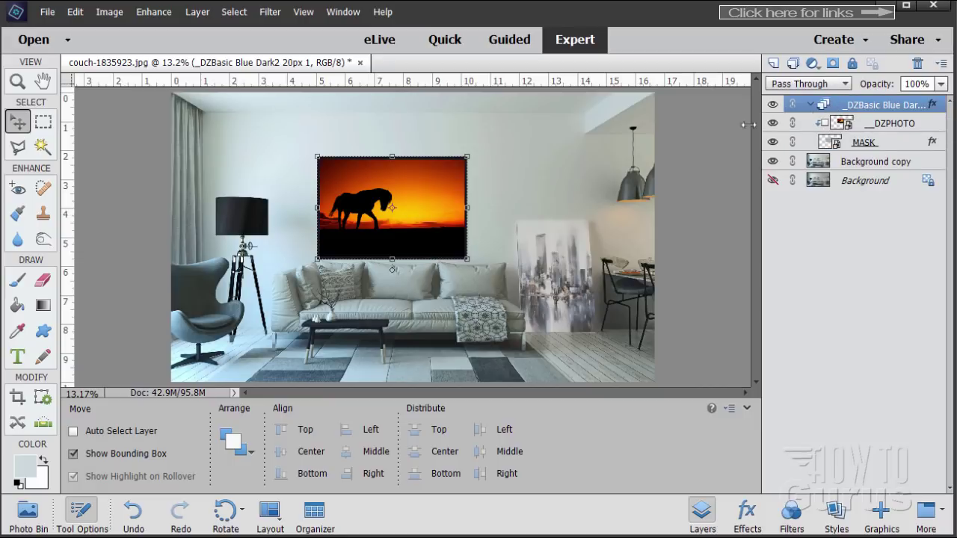
mouse_move(420, 208)
left_mouse_down()
mouse_move(484, 175)
mouse_move(427, 206)
mouse_move(427, 196)
mouse_move(428, 207)
left_mouse_up()
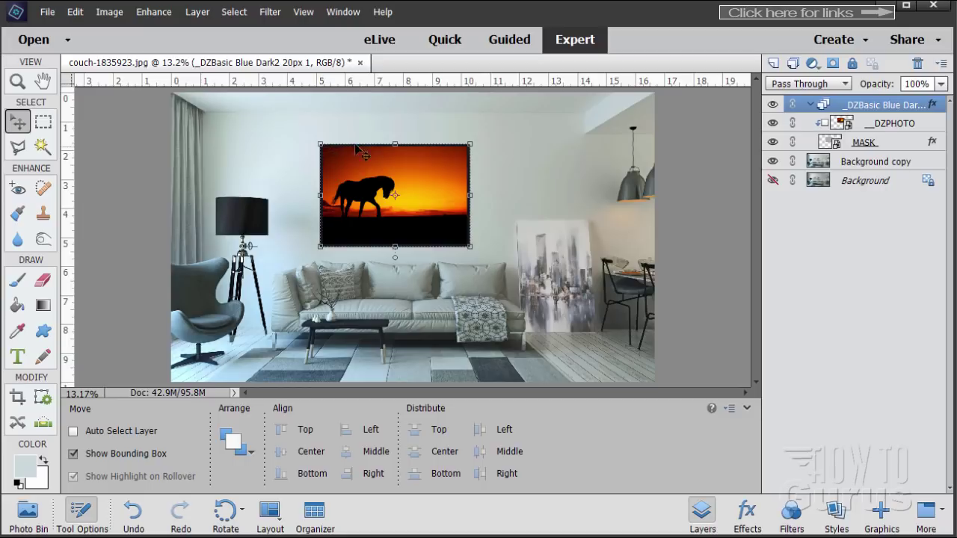
Zoom to 67% on the horse picture's left edge, then select the MASK layer with the Move tool
left_click(18, 83)
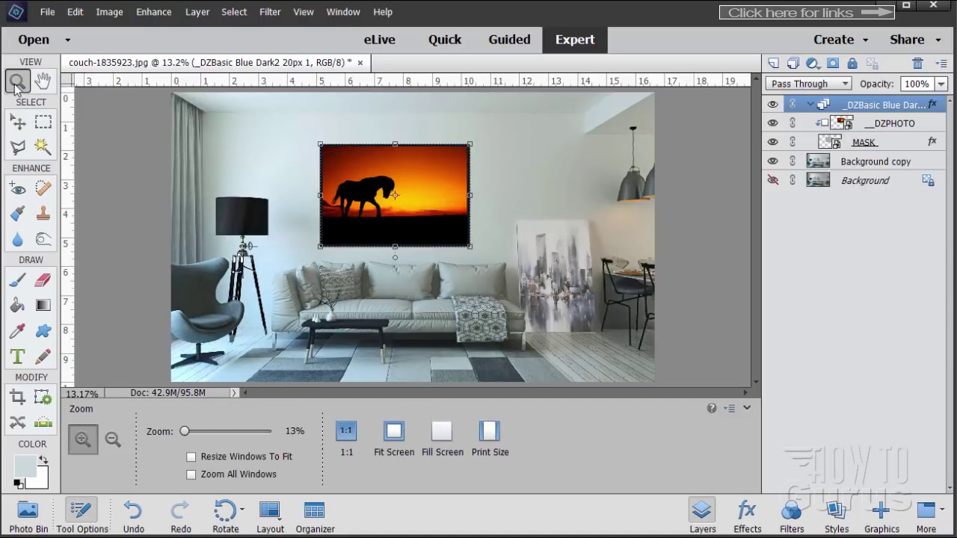
left_click(310, 190)
left_click(314, 191)
left_click(321, 192)
left_click(323, 192)
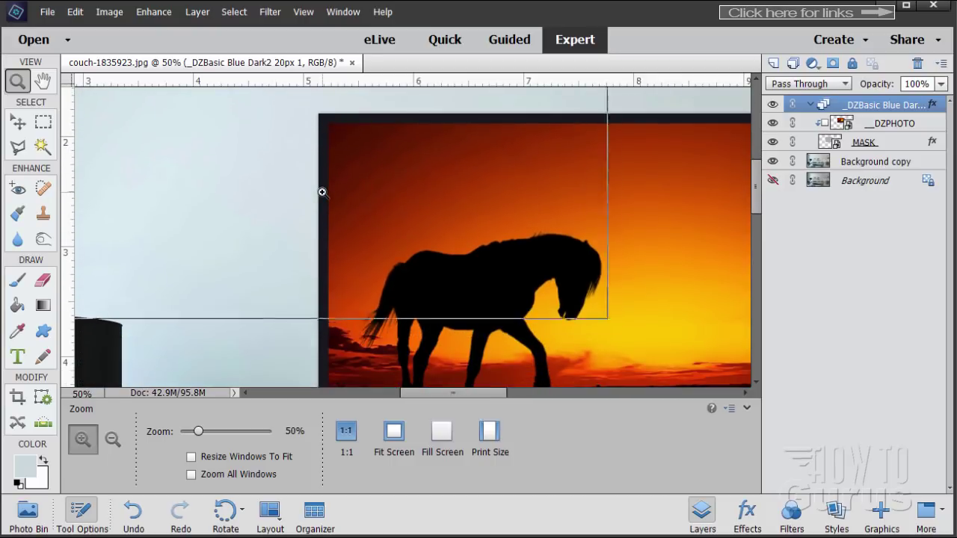
left_click(322, 192)
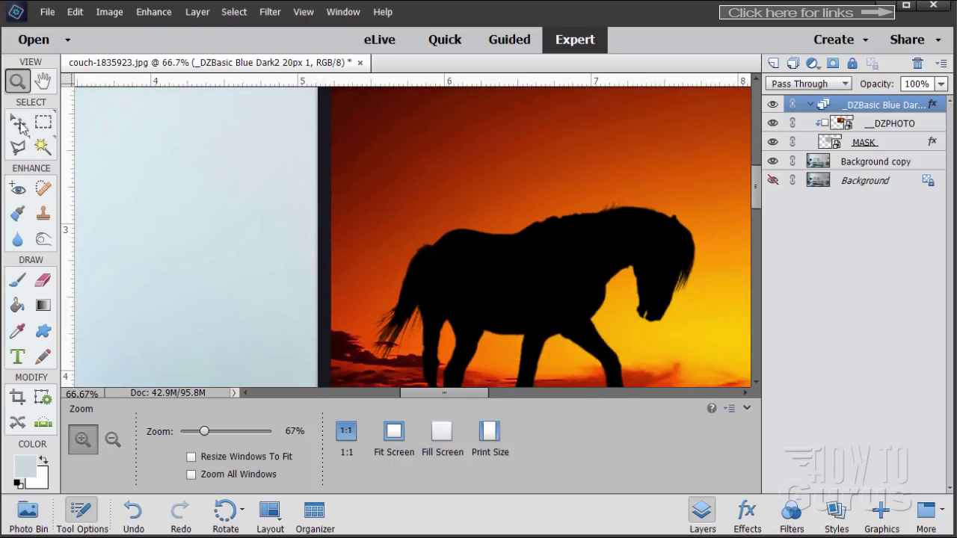
left_click(18, 122)
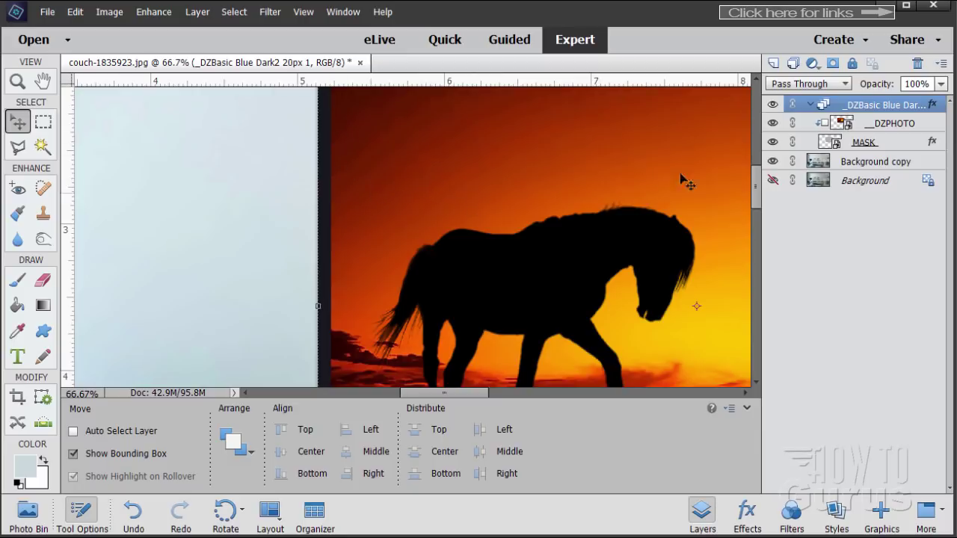
left_click(814, 144)
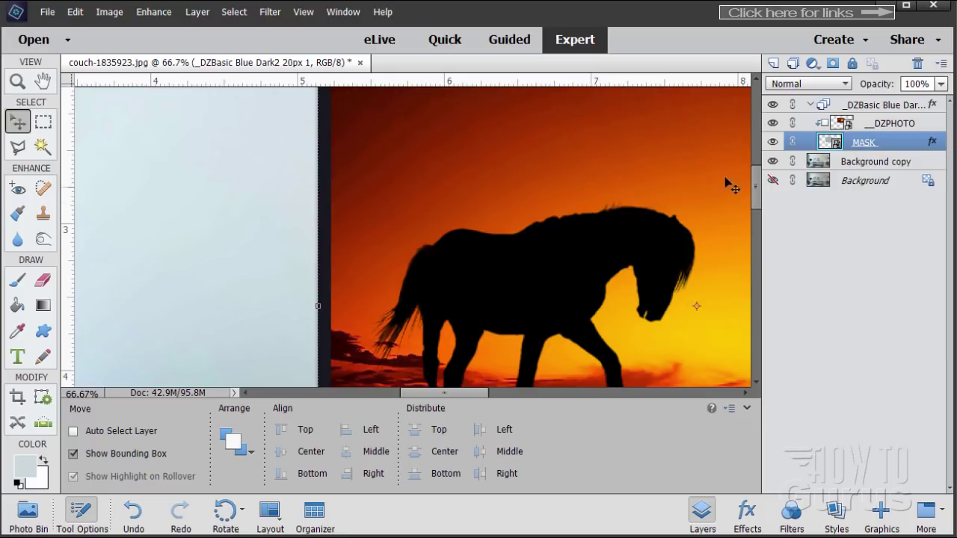
In the MASK layer's style settings, keep the outside stroke on and set its size to 27 px
double_click(933, 144)
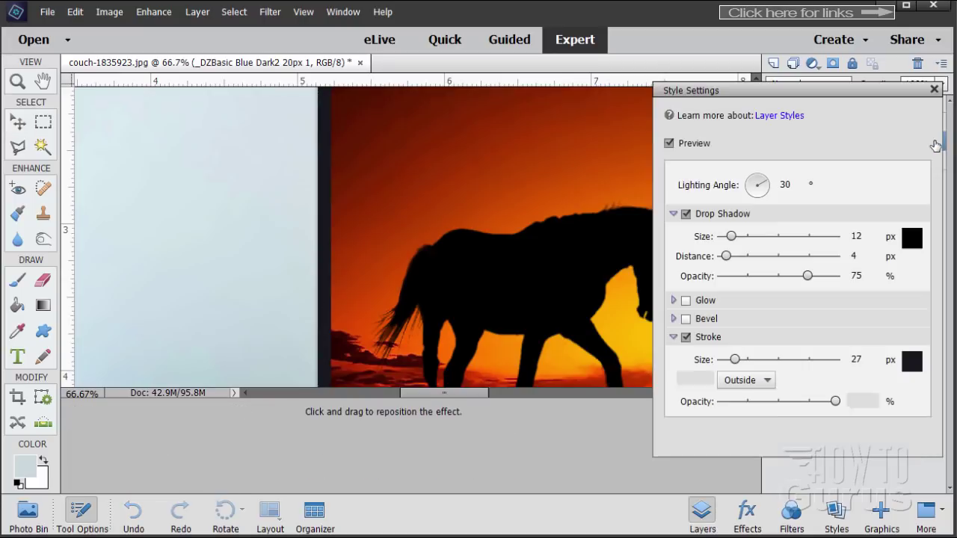
left_click_drag(803, 97, 703, 136)
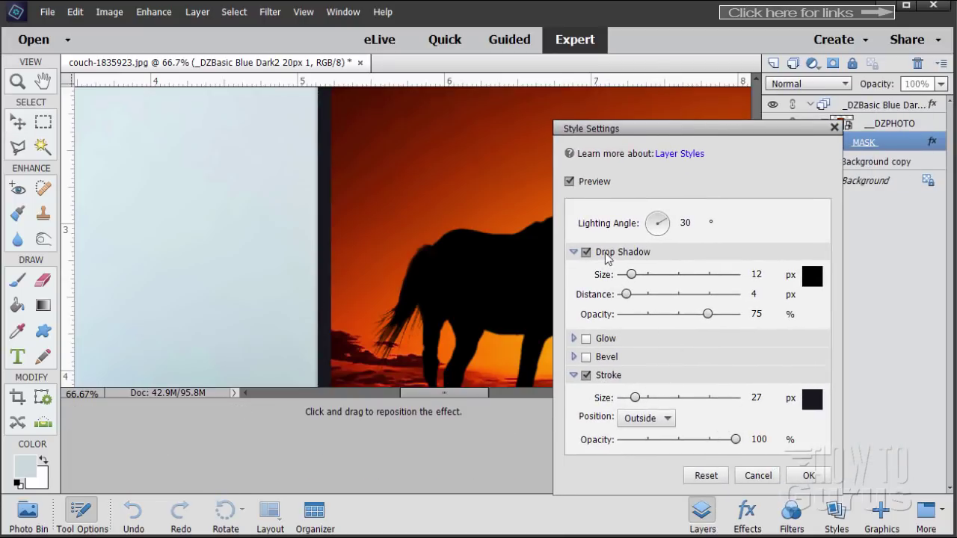
left_click(587, 376)
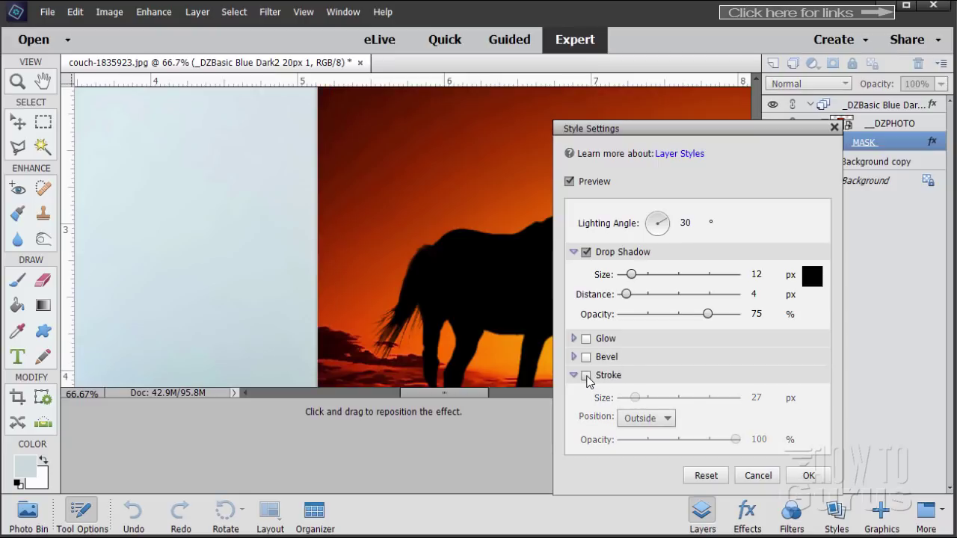
left_click(587, 376)
left_click(587, 376)
left_click(587, 376)
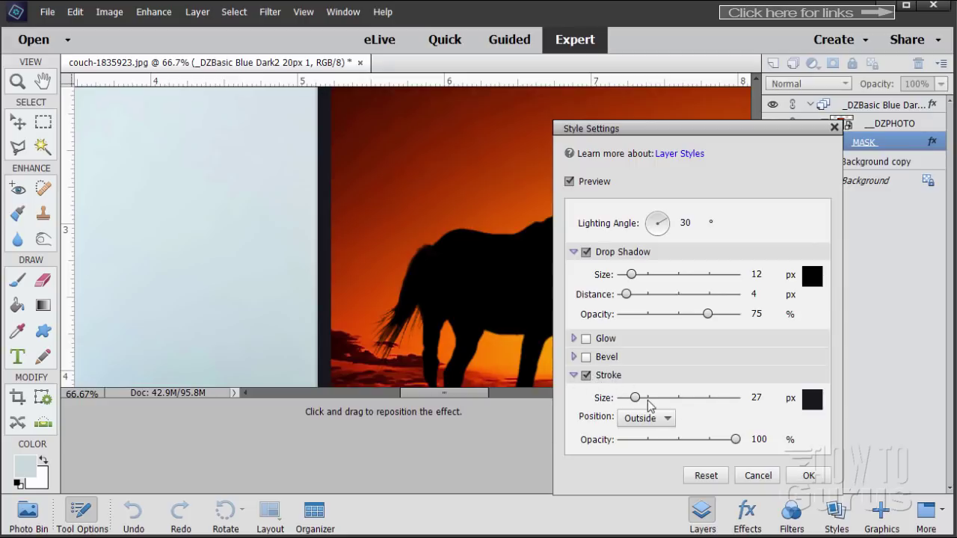
mouse_move(640, 402)
left_mouse_down()
mouse_move(652, 403)
mouse_move(635, 402)
left_mouse_up()
left_click(759, 398)
type("27")
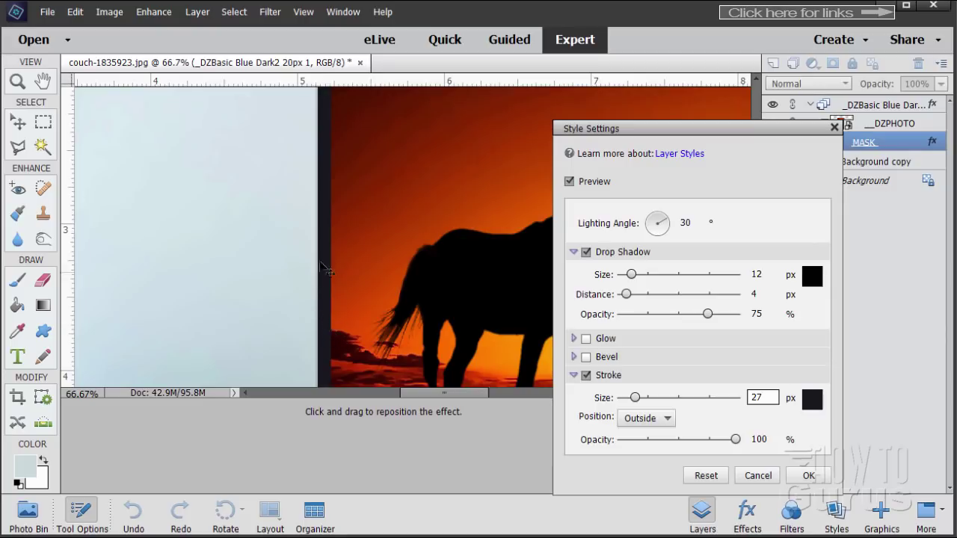
Enable a 10 px upward bevel with the lighting angle at 135° and apply the style
left_click(586, 357)
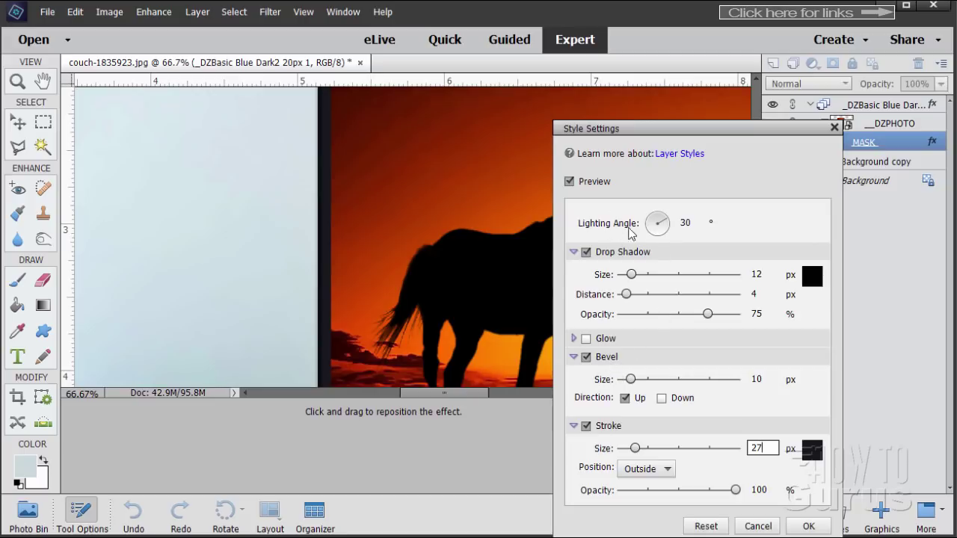
mouse_move(668, 228)
left_mouse_down()
mouse_move(658, 214)
mouse_move(646, 219)
left_mouse_up()
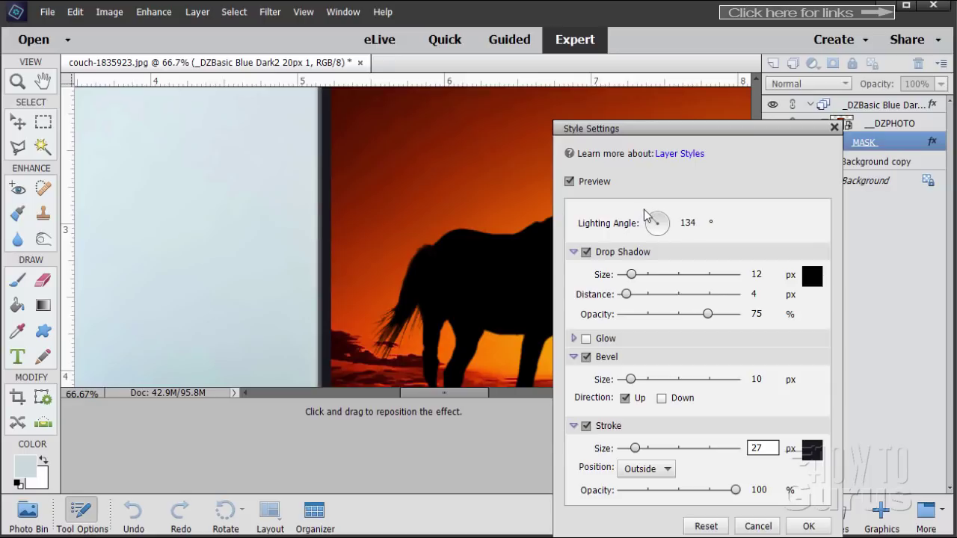
left_click_drag(644, 214, 648, 216)
left_click(688, 222)
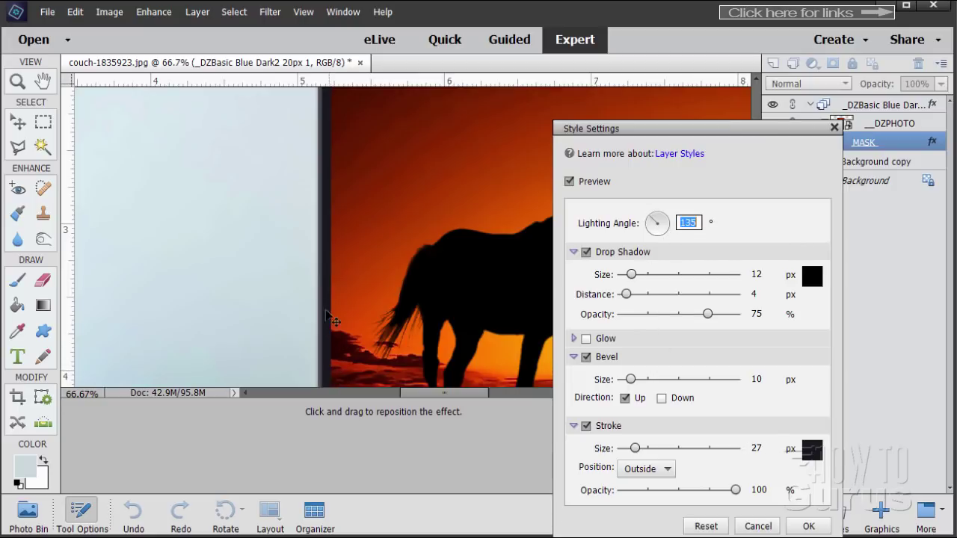
left_click(587, 357)
left_click(587, 357)
left_click(587, 357)
left_click(586, 357)
left_click(586, 357)
left_click(808, 525)
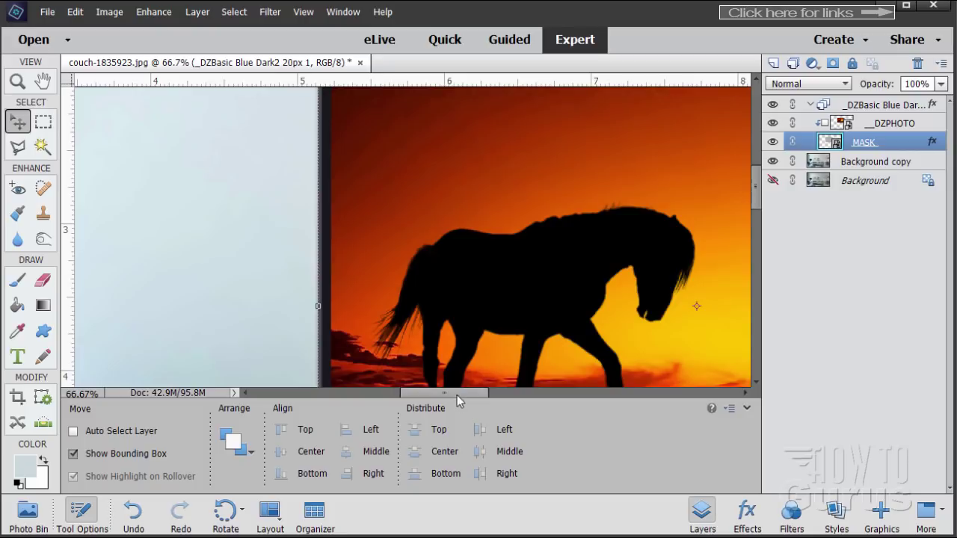
Fit the photo on screen, zoom to 25% on the horse picture, and select the _DZBasic Blue Dark2 20px 1 group
left_click_drag(457, 393, 533, 394)
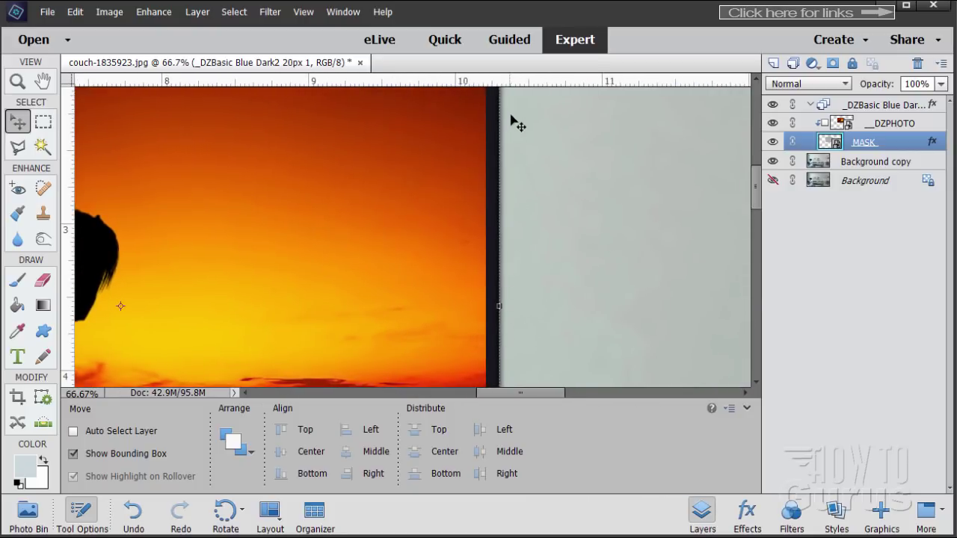
left_click_drag(521, 395, 517, 395)
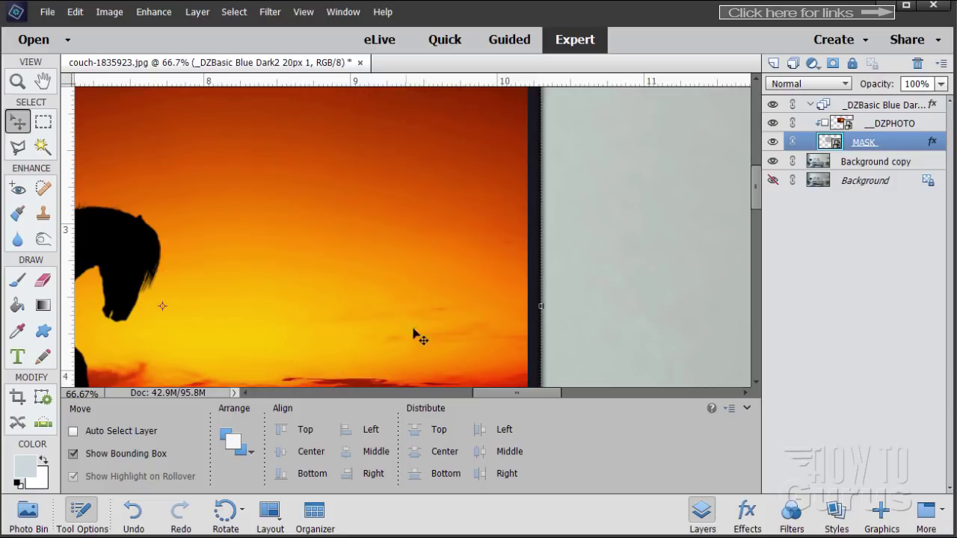
left_click(16, 80)
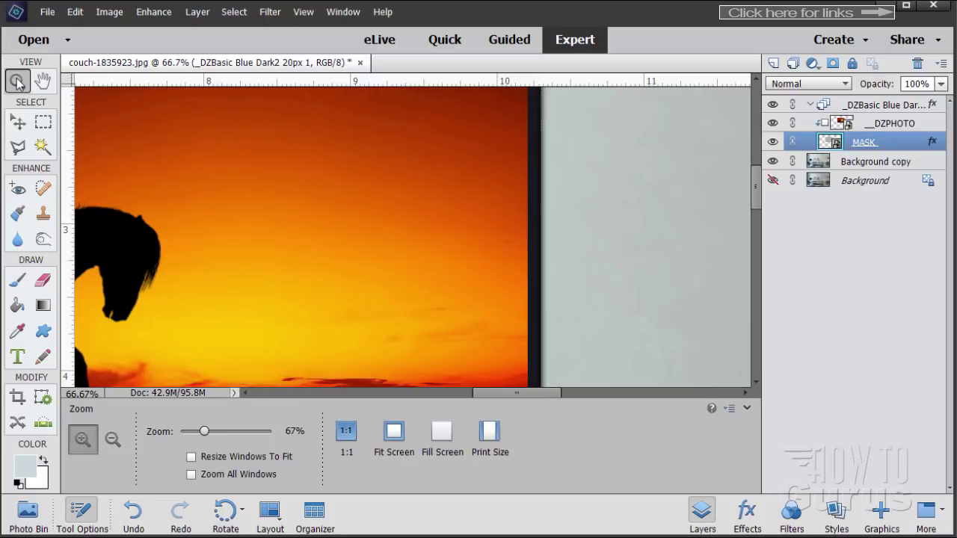
left_click(394, 434)
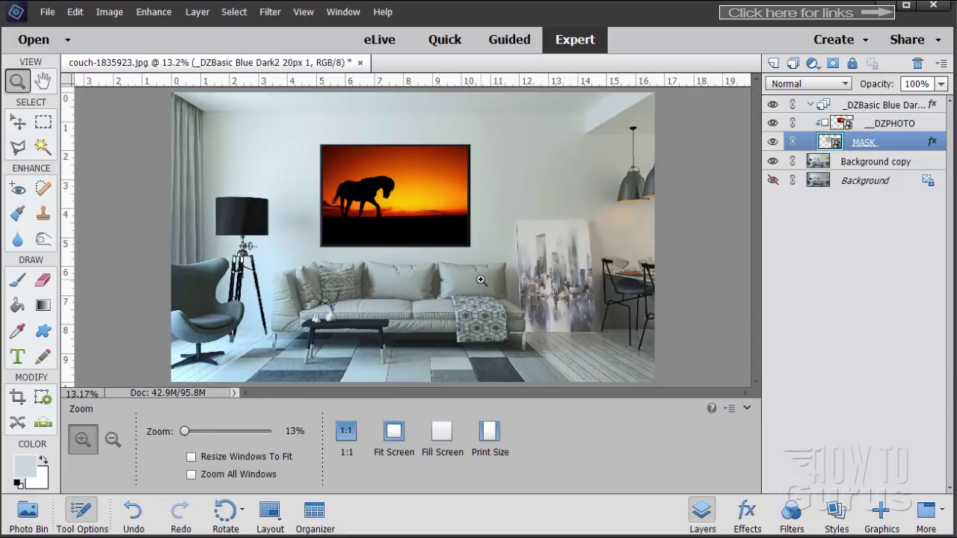
left_click(396, 198)
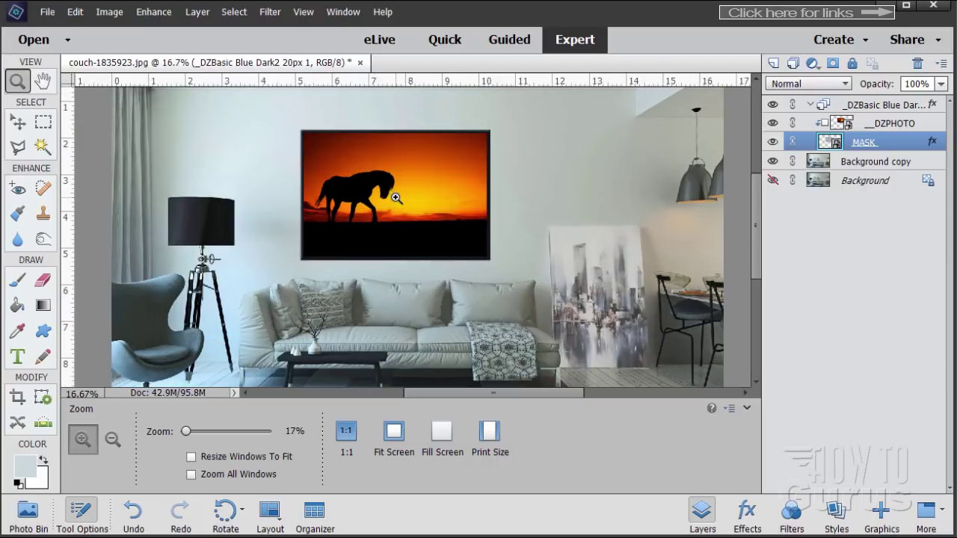
left_click(396, 204)
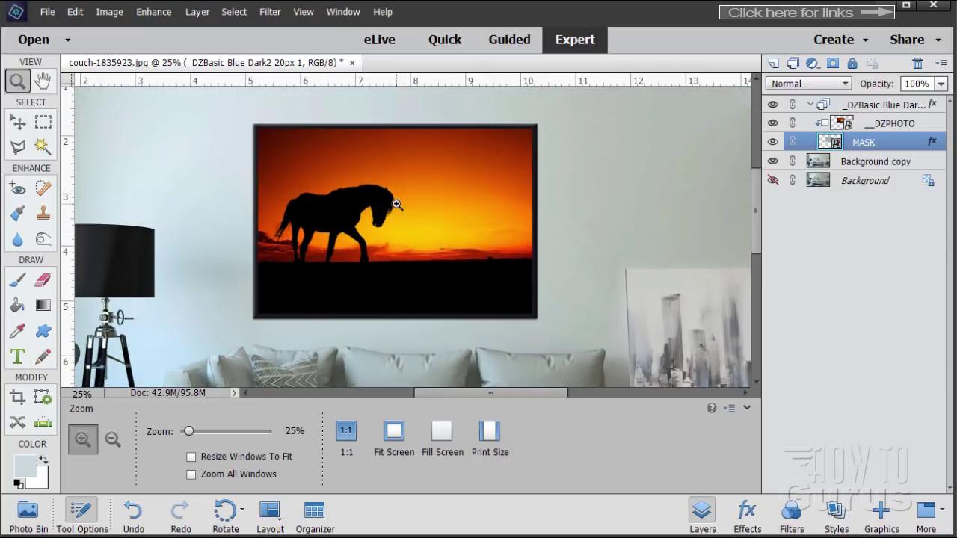
left_click(20, 125)
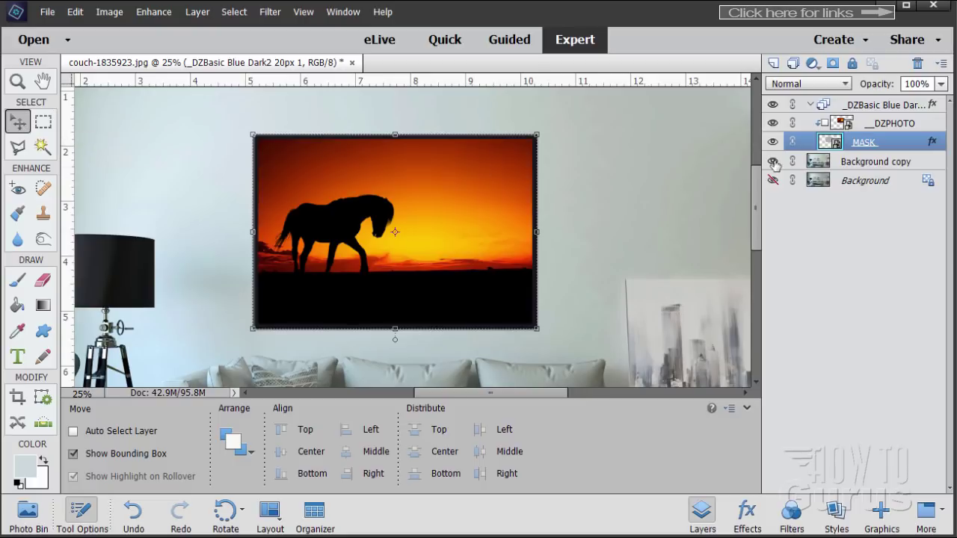
left_click(867, 109)
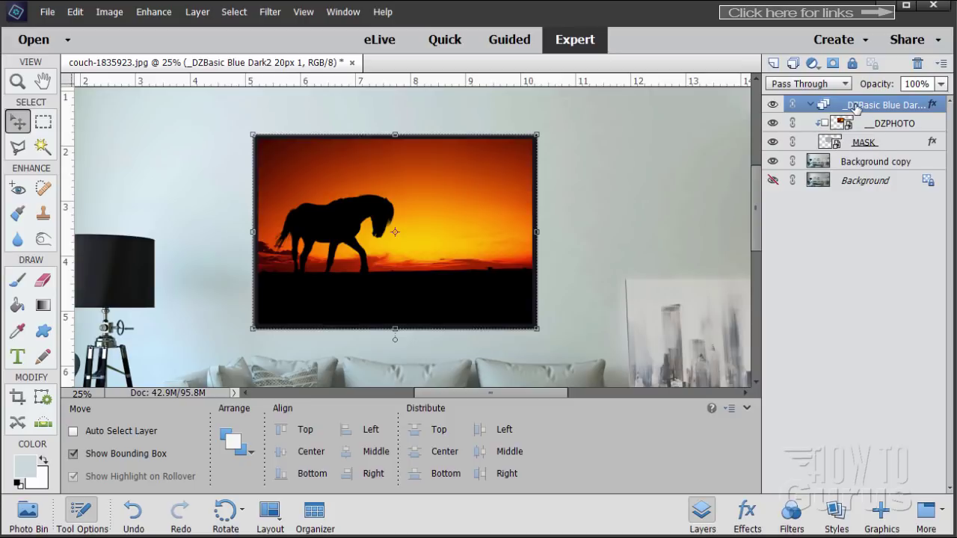
Open the frame group's style settings, move them aside, and keep the drop shadow enabled
double_click(934, 106)
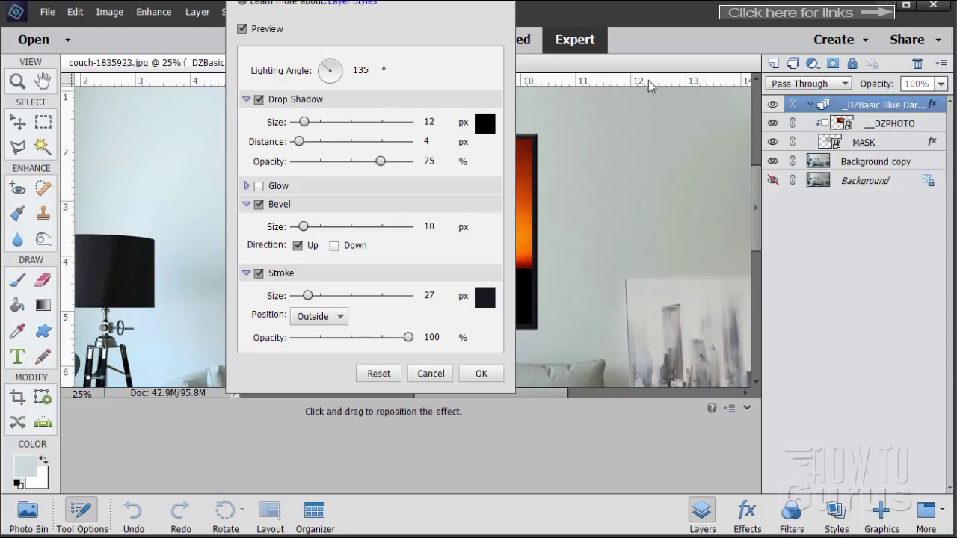
left_click_drag(456, 2, 853, 82)
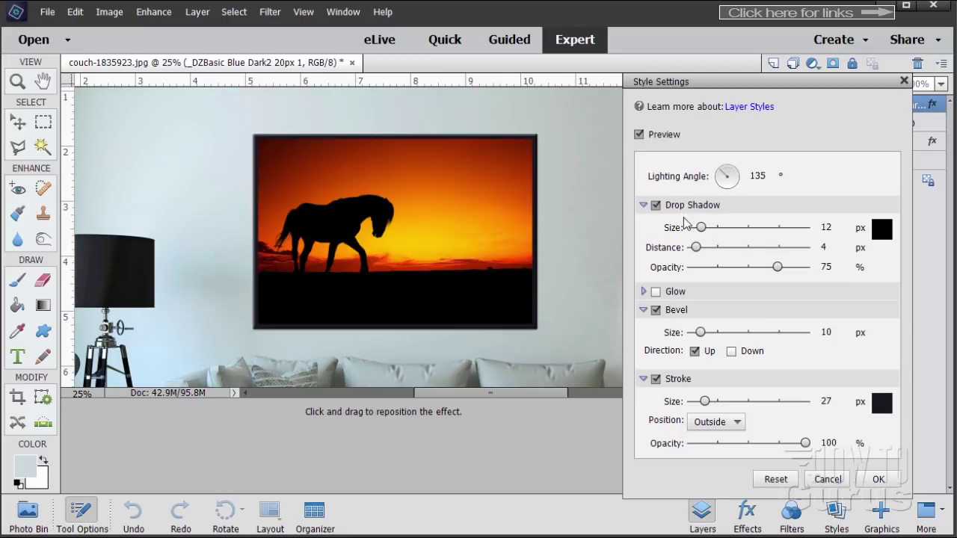
left_click(656, 205)
left_click(657, 206)
left_click(657, 209)
left_click(657, 209)
left_click(657, 209)
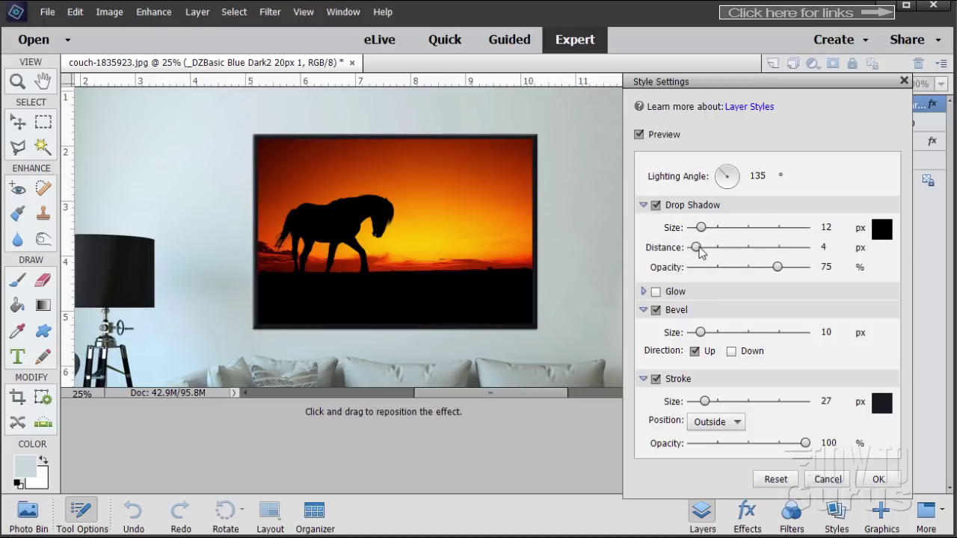
Enlarge the drop shadow to 59 px size and set its distance to about 55 px down-right
left_click_drag(696, 247, 744, 251)
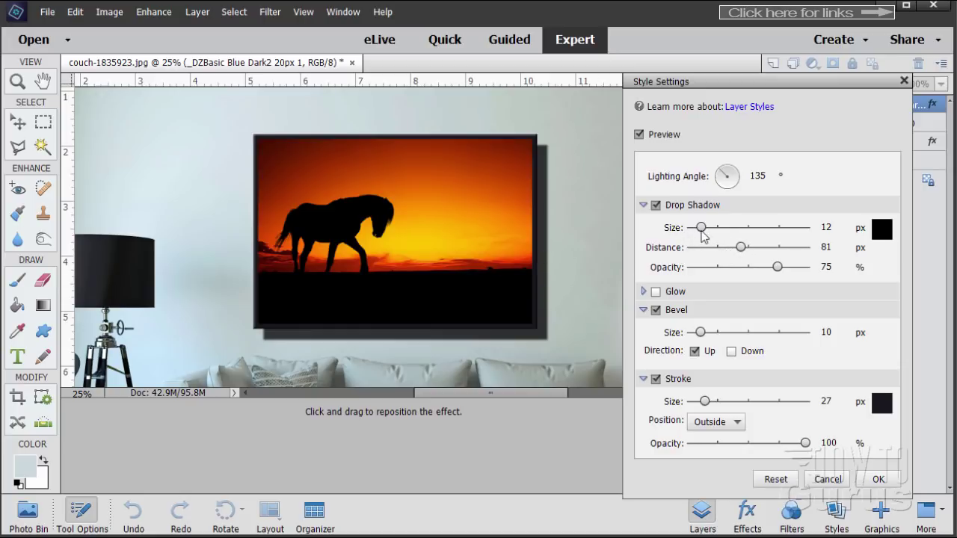
mouse_move(701, 232)
left_mouse_down()
mouse_move(732, 233)
mouse_move(716, 234)
left_mouse_up()
left_click_drag(833, 227, 813, 227)
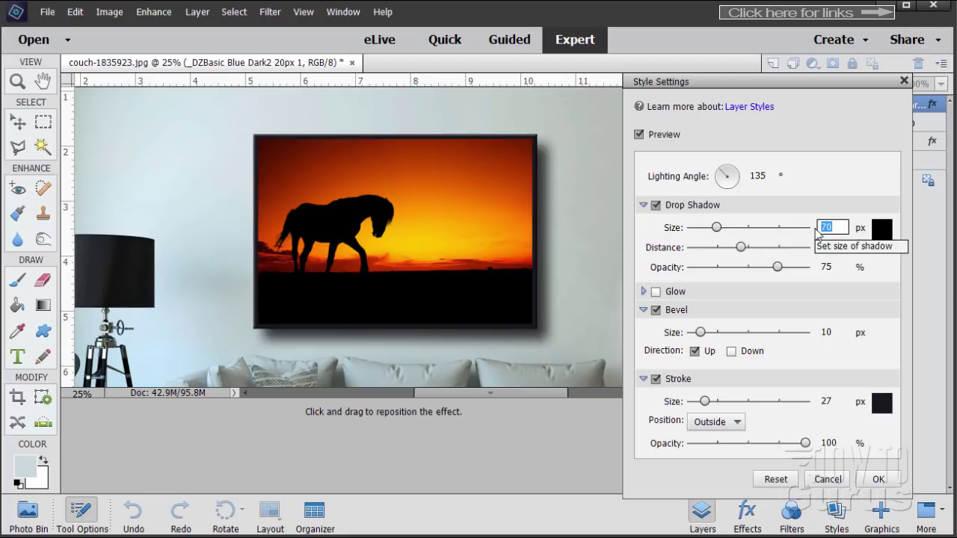
type("59")
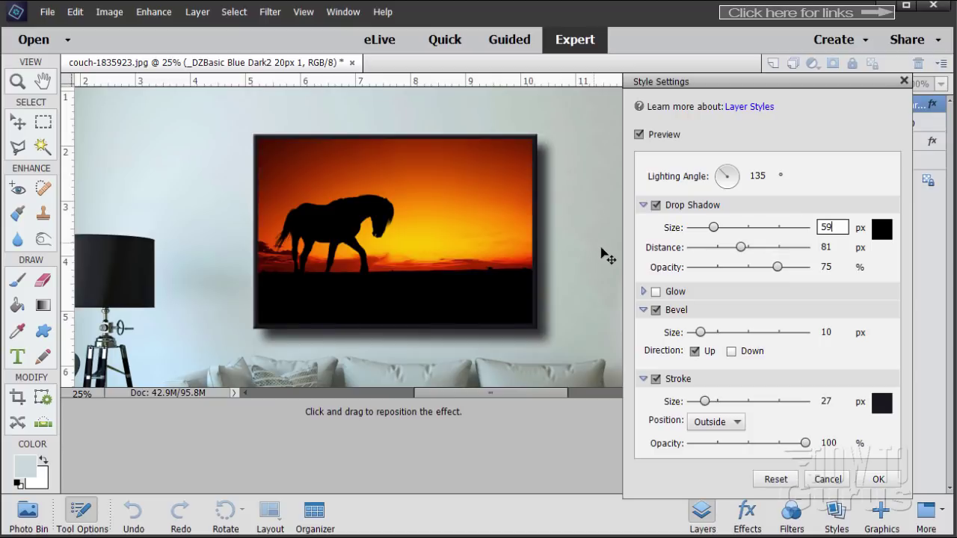
left_click_drag(743, 249, 714, 249)
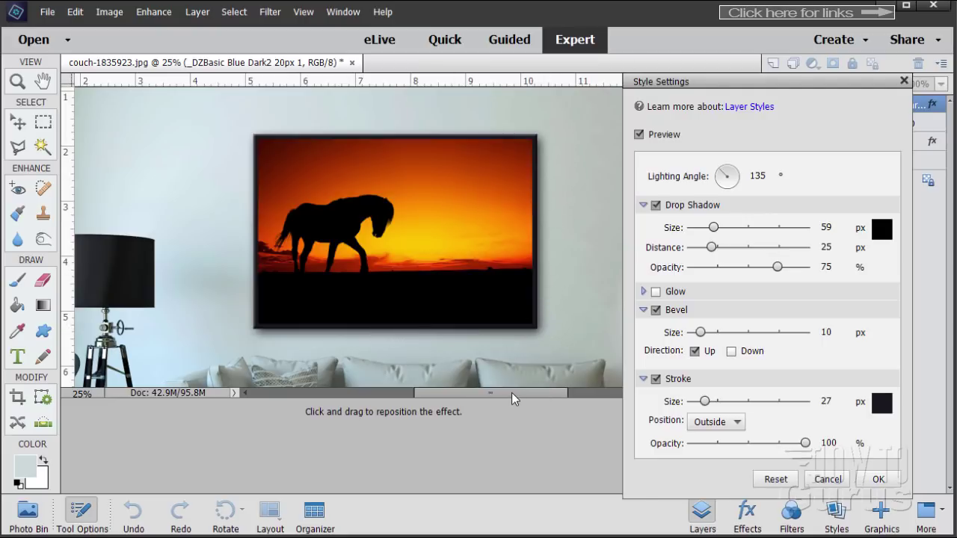
left_click_drag(511, 392, 557, 397)
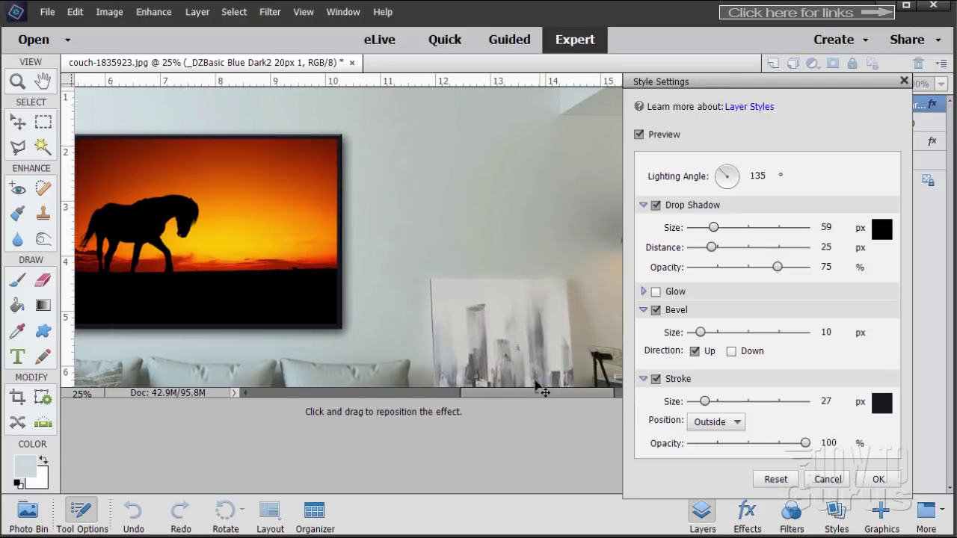
left_click_drag(511, 394, 524, 397)
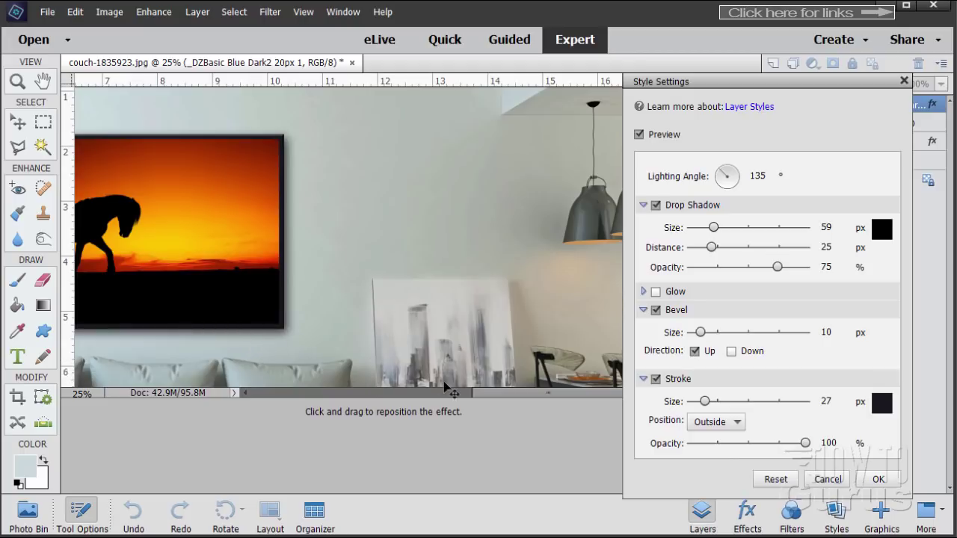
left_click_drag(482, 391, 438, 394)
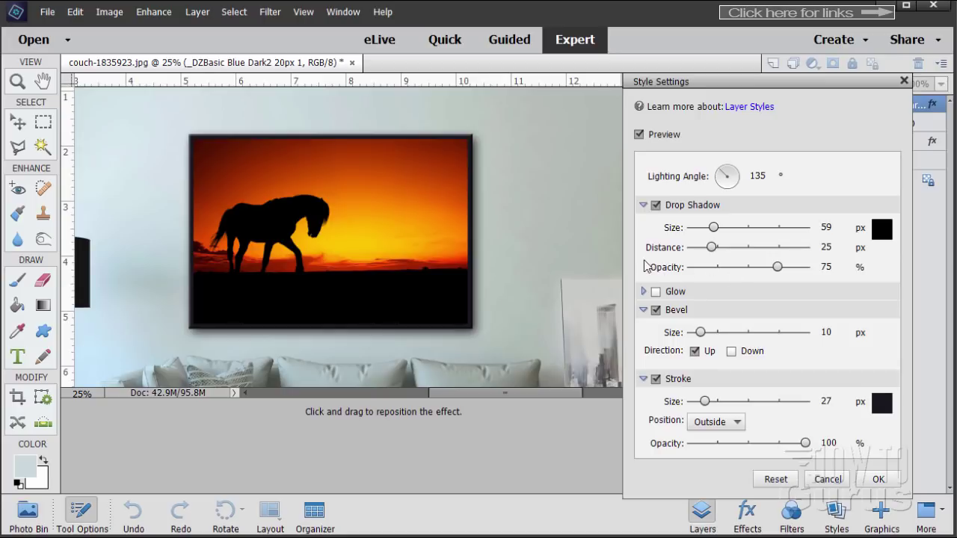
Lower the frame group's drop shadow opacity to 38% and apply the style settings
left_click_drag(777, 266, 741, 267)
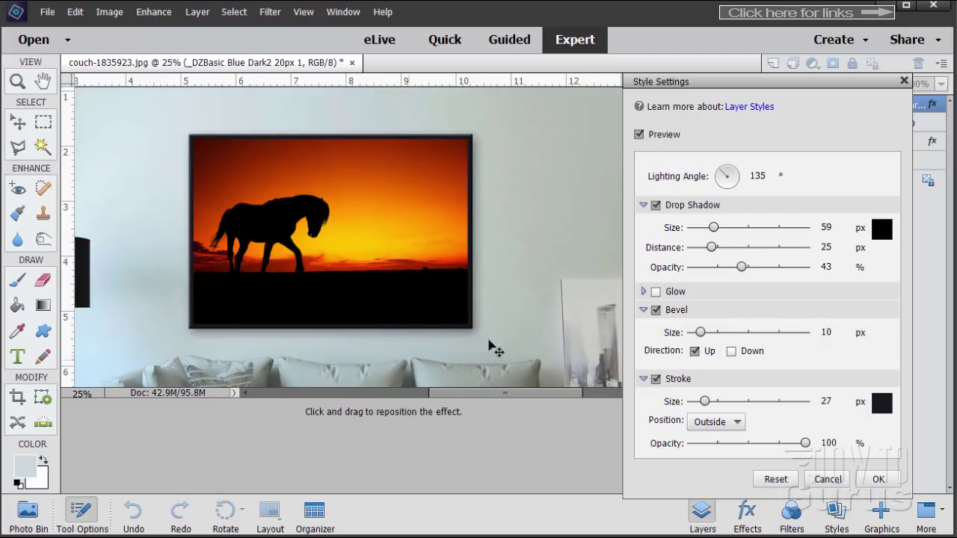
mouse_move(741, 266)
left_mouse_down()
mouse_move(683, 273)
mouse_move(817, 271)
mouse_move(769, 267)
mouse_move(751, 276)
left_mouse_up()
left_click(825, 267)
left_click_drag(833, 267, 797, 266)
type("38")
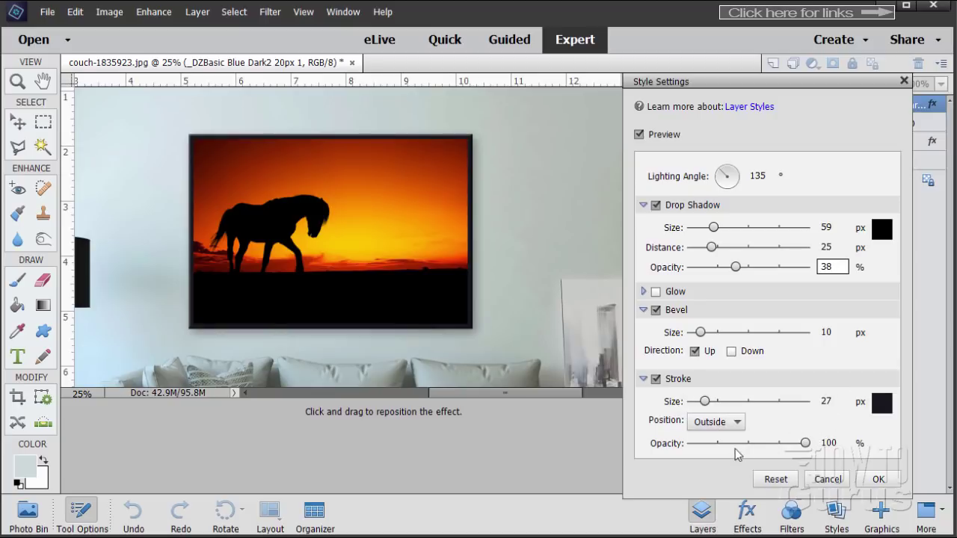
left_click(877, 479)
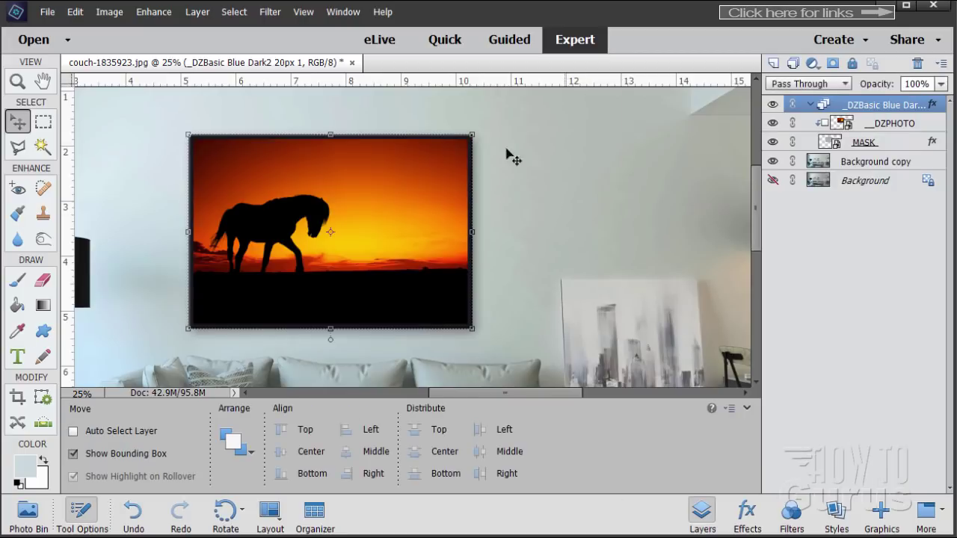
Fit the whole living-room photo in the window and return to the Move tool with V
left_click(18, 82)
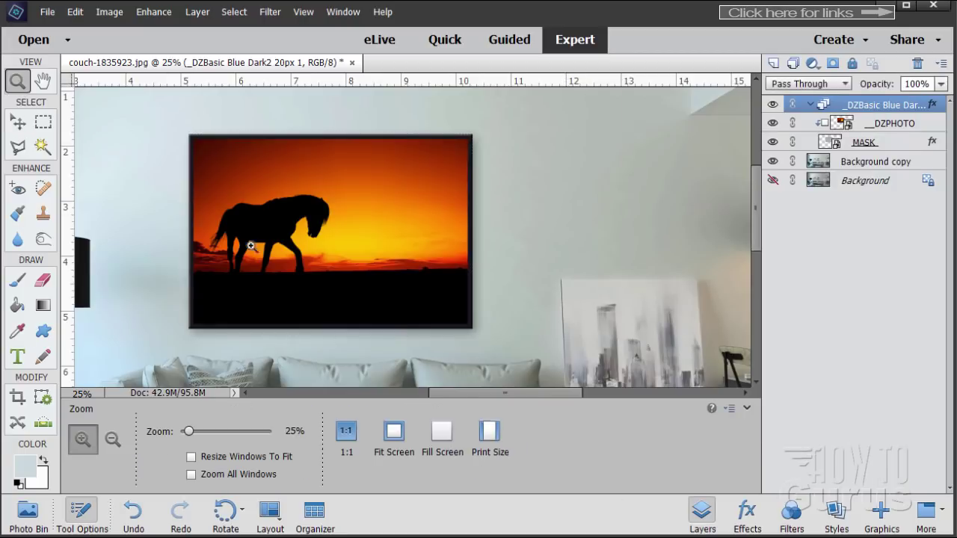
left_click(393, 432)
key("v")
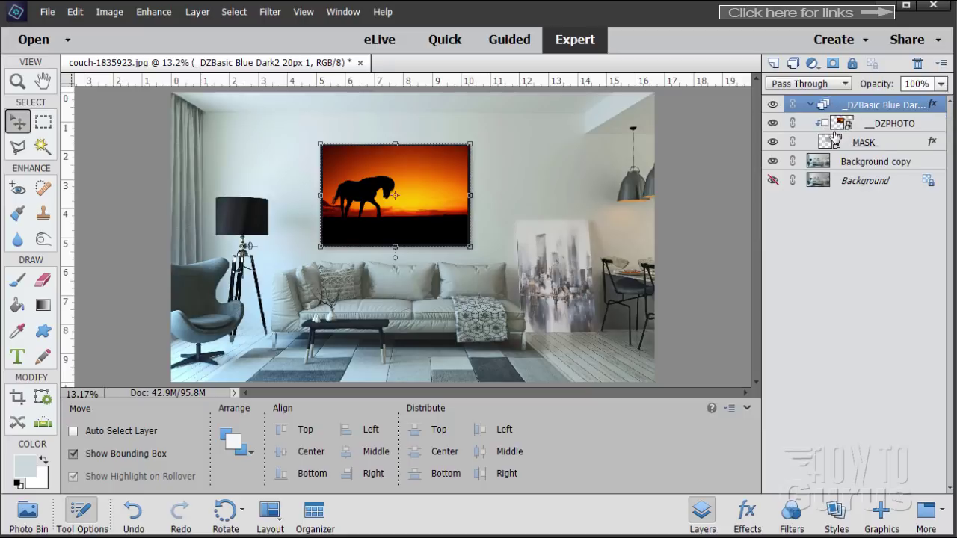
Add a Levels 1 adjustment layer via Layer > New Adjustment Layer, clipped to the picture below
left_click(187, 14)
mouse_move(251, 126)
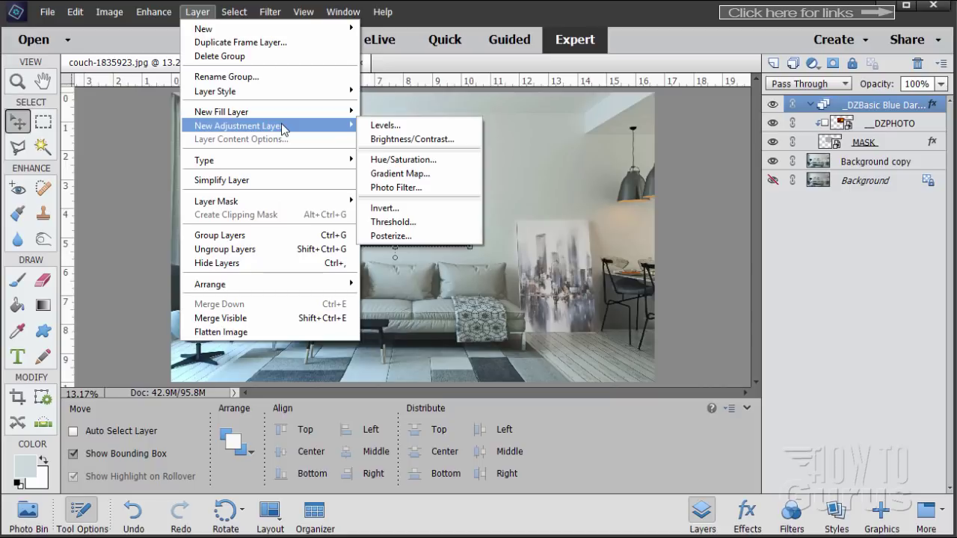
left_click(399, 127)
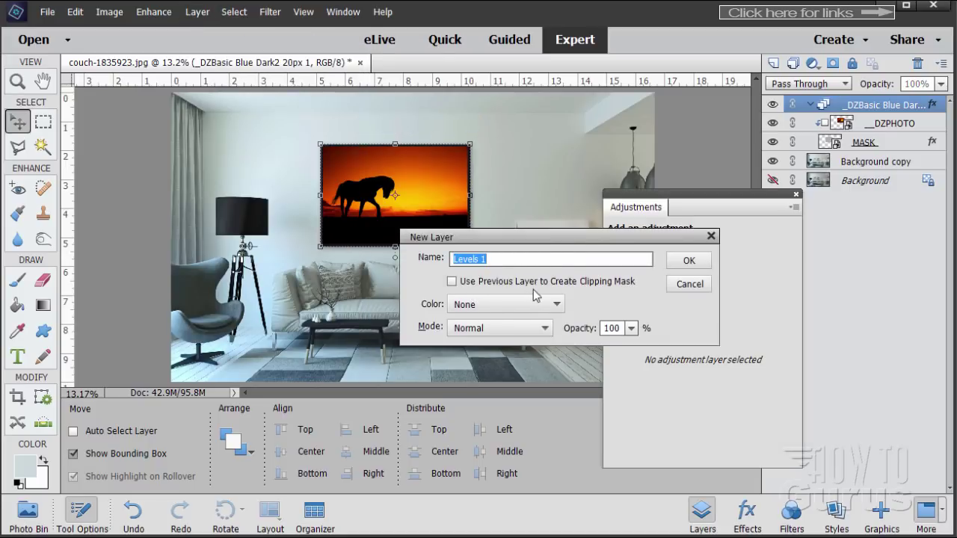
left_click(453, 282)
left_click(682, 261)
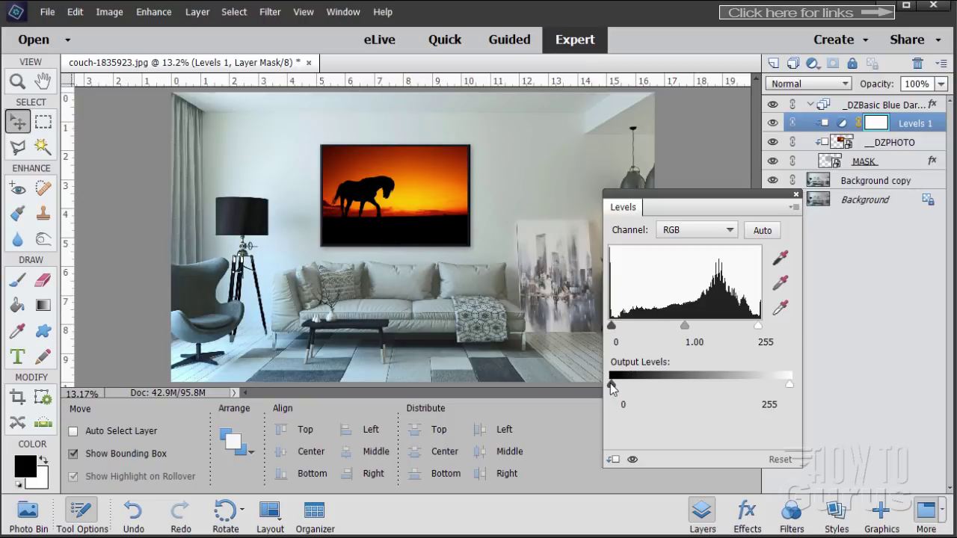
Test lifting the output black point, then zoom to 50% on the frame and lamp area
mouse_move(612, 385)
left_mouse_down()
mouse_move(655, 387)
mouse_move(604, 396)
mouse_move(625, 386)
left_mouse_up()
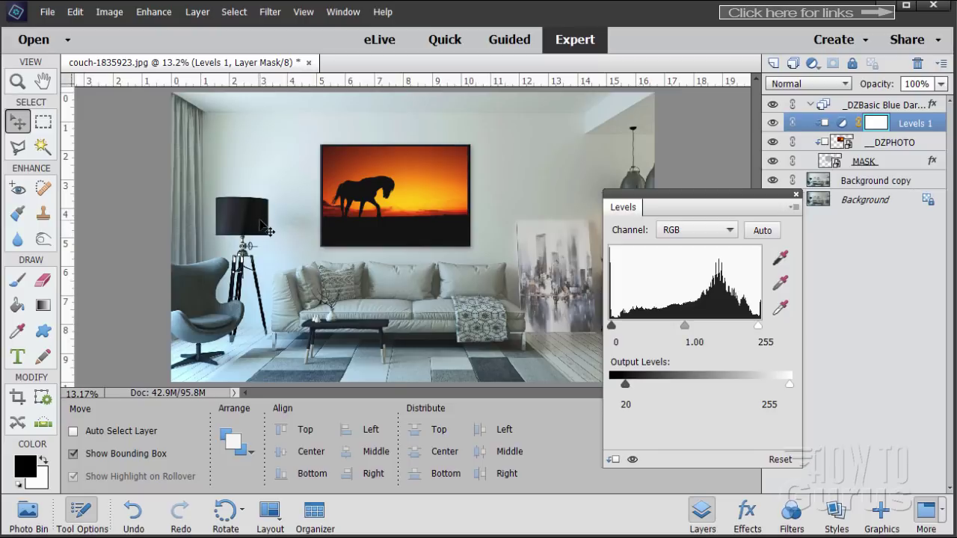
left_click_drag(626, 387, 613, 386)
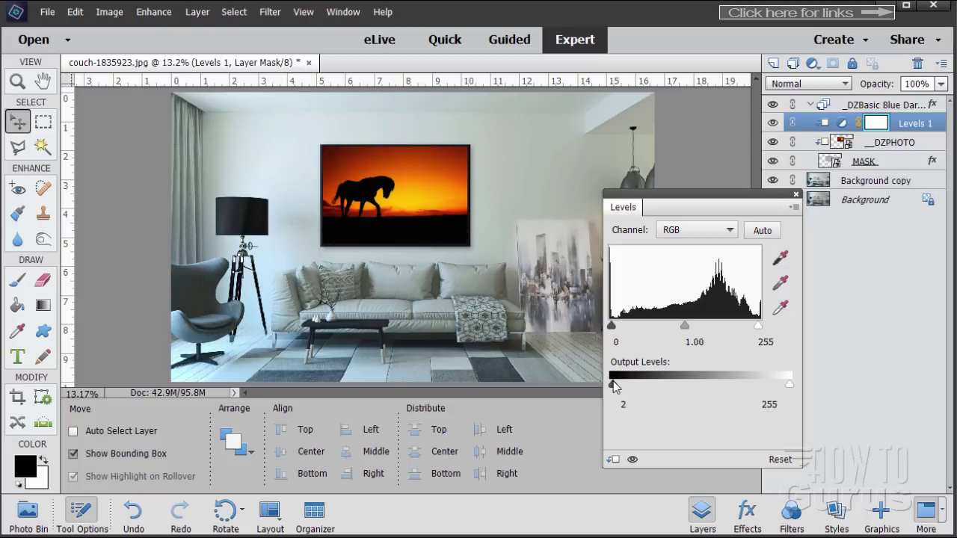
left_click(17, 81)
left_click(304, 228)
left_click(292, 228)
left_click(271, 226)
left_click(272, 226)
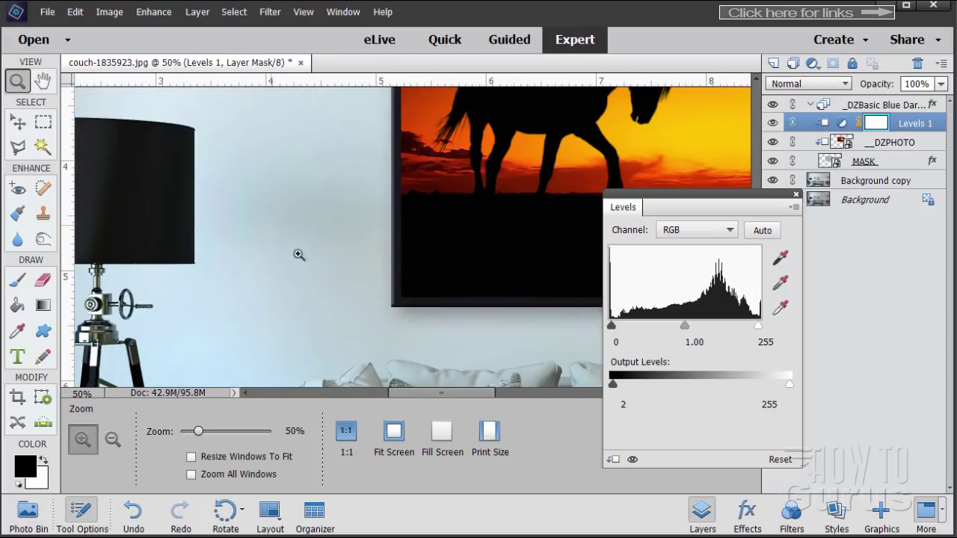
left_click_drag(407, 393, 402, 392)
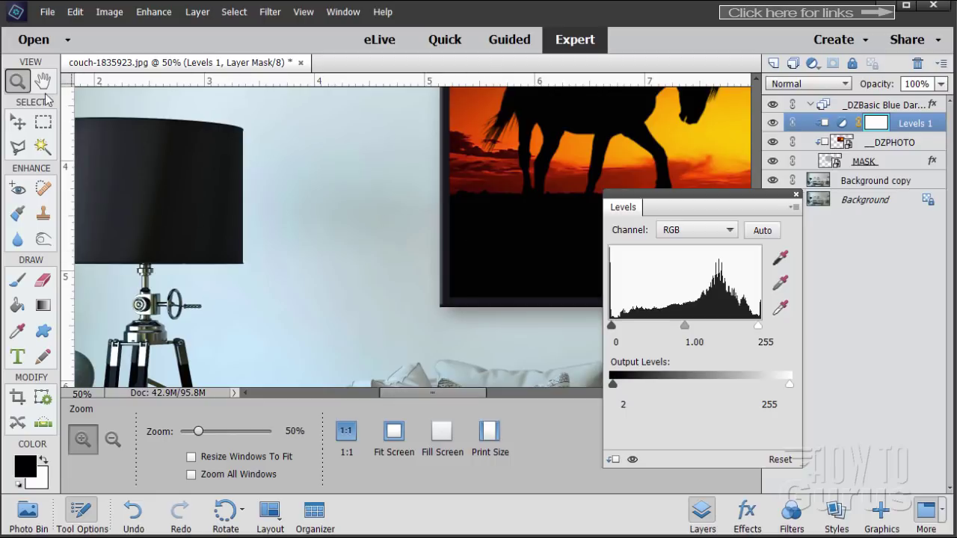
left_click(18, 121)
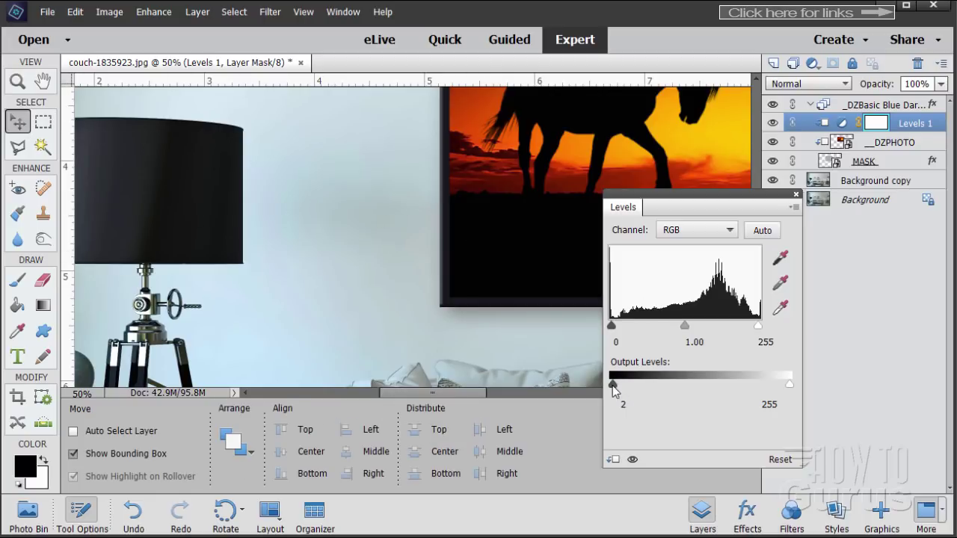
Set the Levels output black point to 14 and close the Levels settings
mouse_move(612, 386)
left_mouse_down()
mouse_move(632, 386)
mouse_move(620, 386)
left_mouse_up()
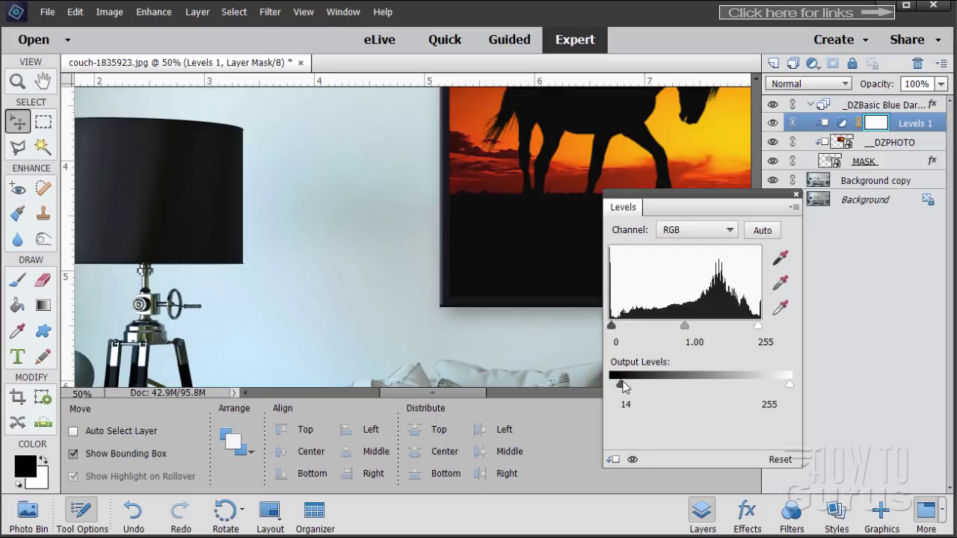
left_click_drag(625, 387, 622, 388)
left_click(797, 196)
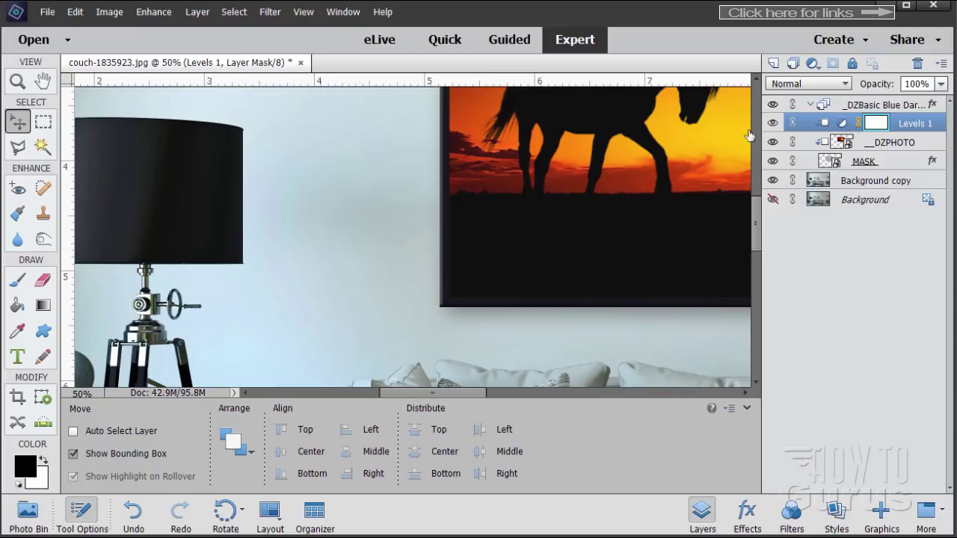
Fit the whole room photo in the window and return to the Move tool
left_click(20, 84)
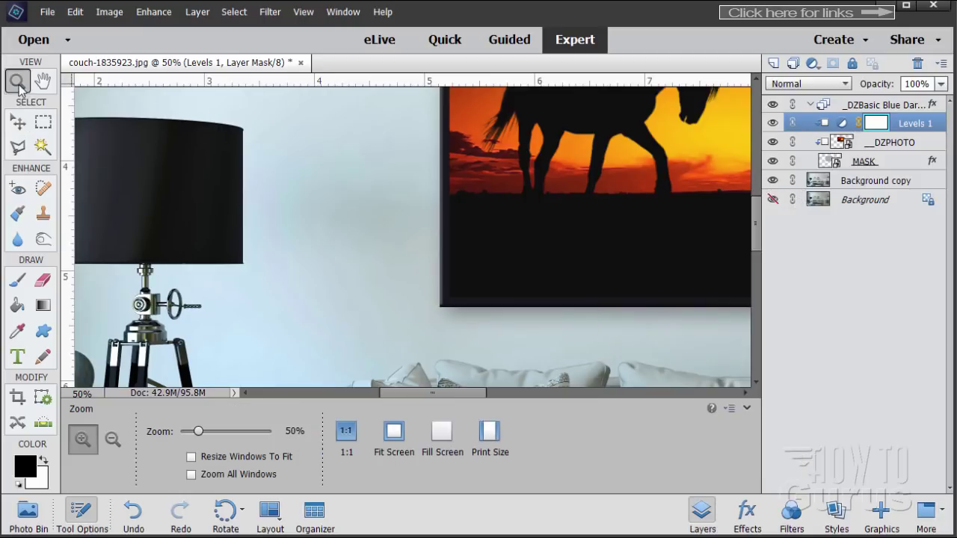
left_click(396, 433)
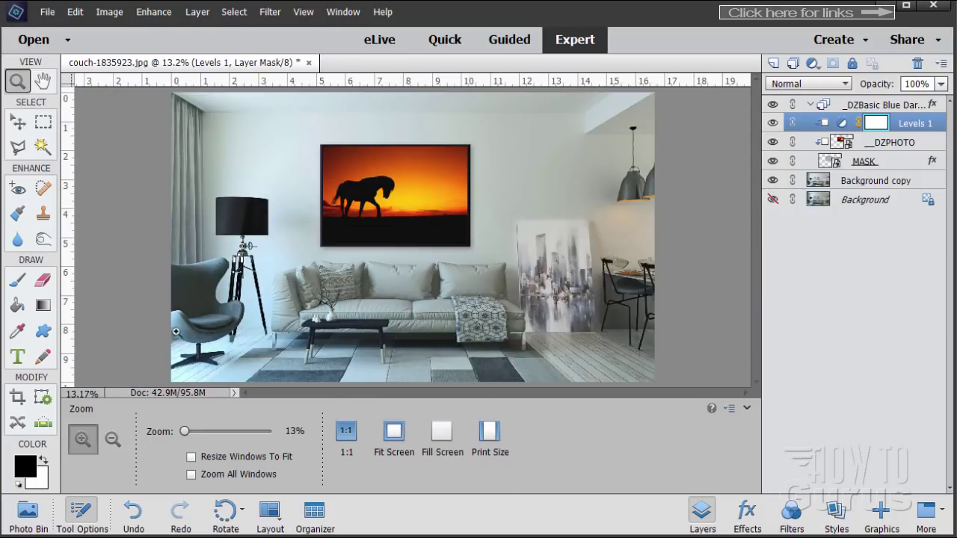
left_click(21, 122)
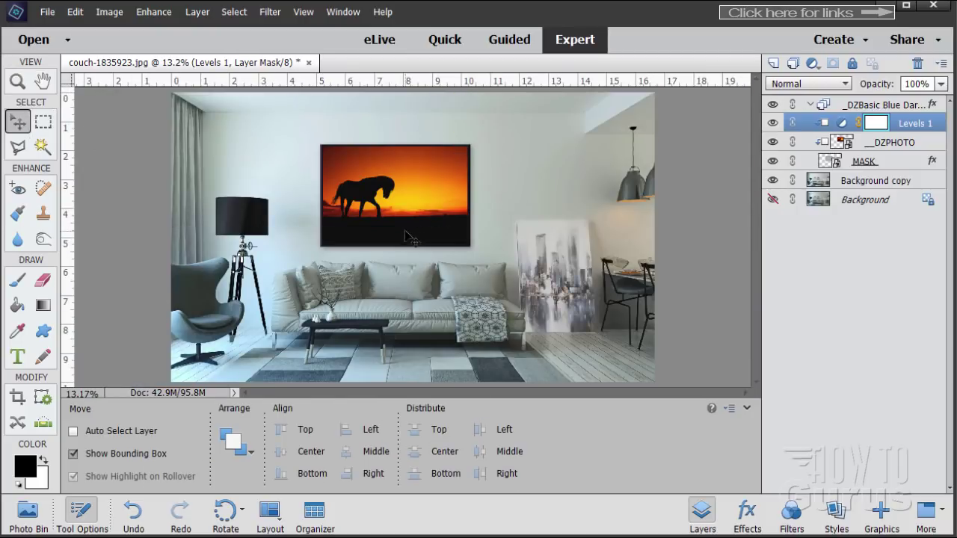
Toggle the Levels 1 adjustment's visibility repeatedly to compare the picture before and after
left_click(773, 124)
left_click(773, 124)
left_click(774, 124)
left_click(774, 124)
left_click(774, 125)
left_click(774, 124)
left_click(774, 124)
left_click(774, 125)
Make the Background layer visible and duplicate it as Background copy 2
left_click(772, 199)
left_click(834, 207)
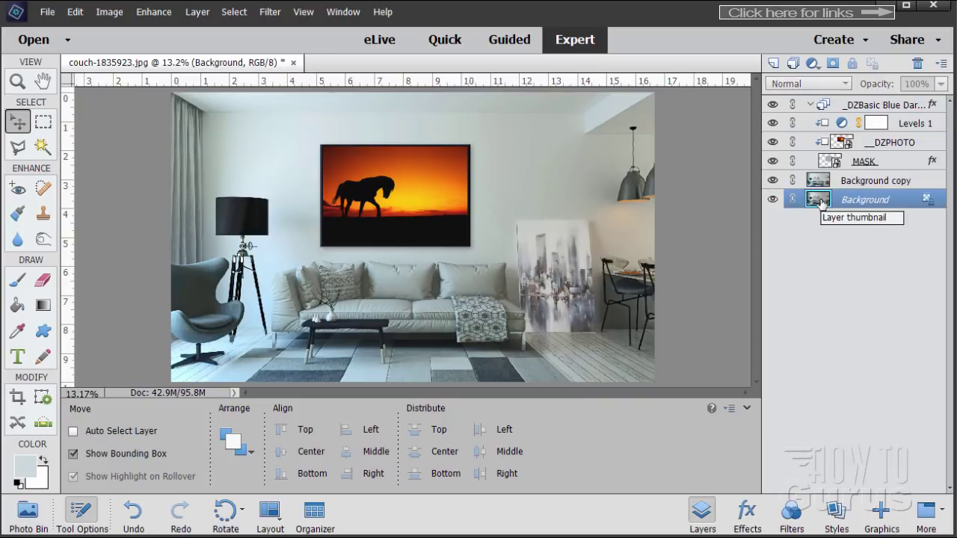
left_click_drag(818, 203, 775, 63)
Hide the original Background, move Background copy 2 to the top of the stack, and hide it
left_click(772, 219)
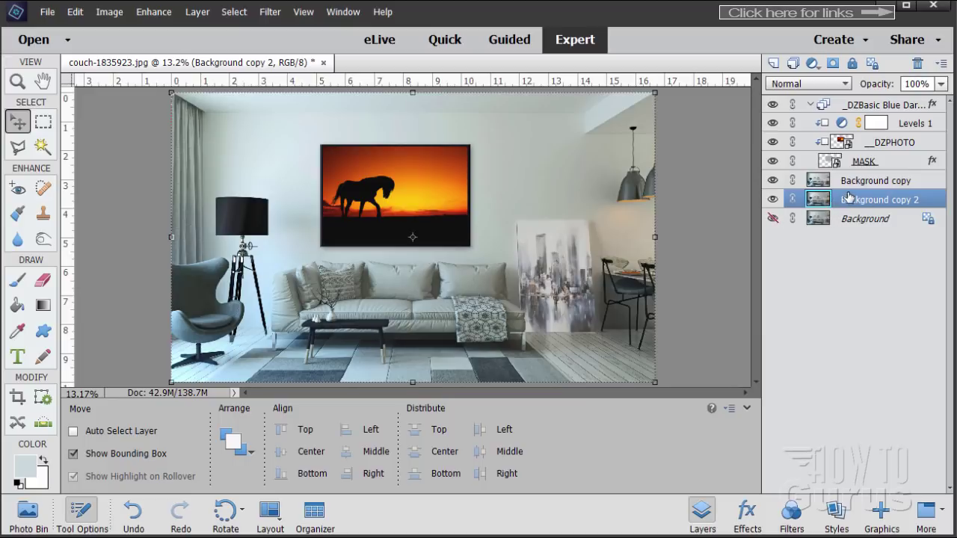
left_click_drag(849, 197, 838, 94)
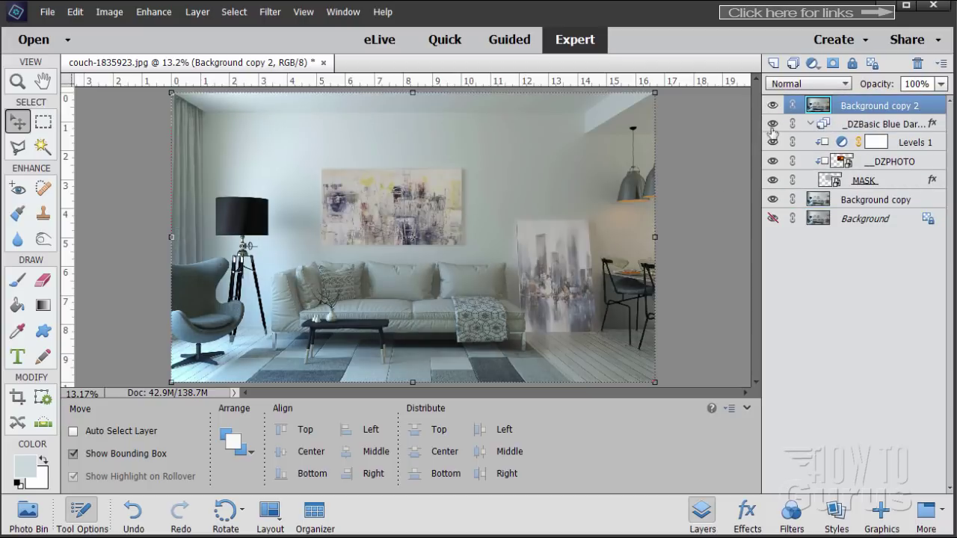
left_click(773, 106)
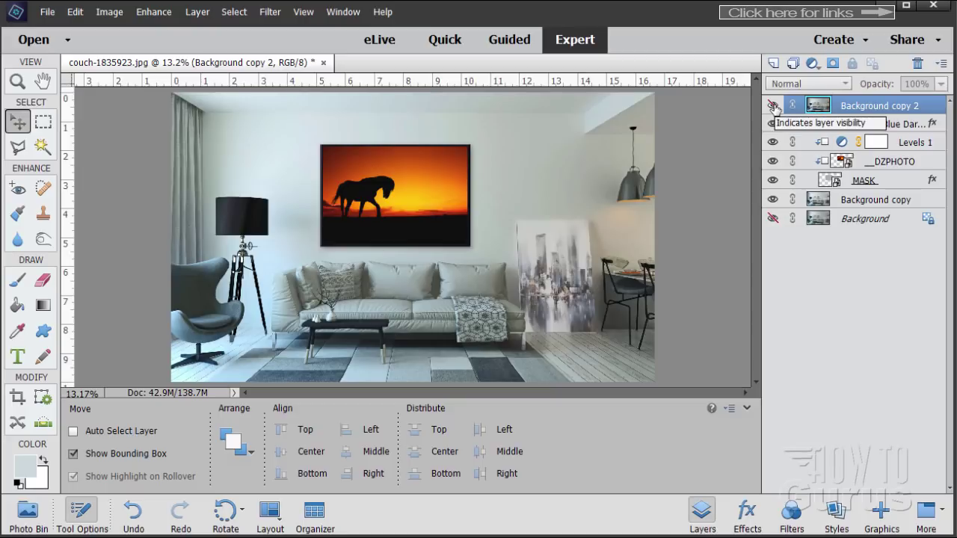